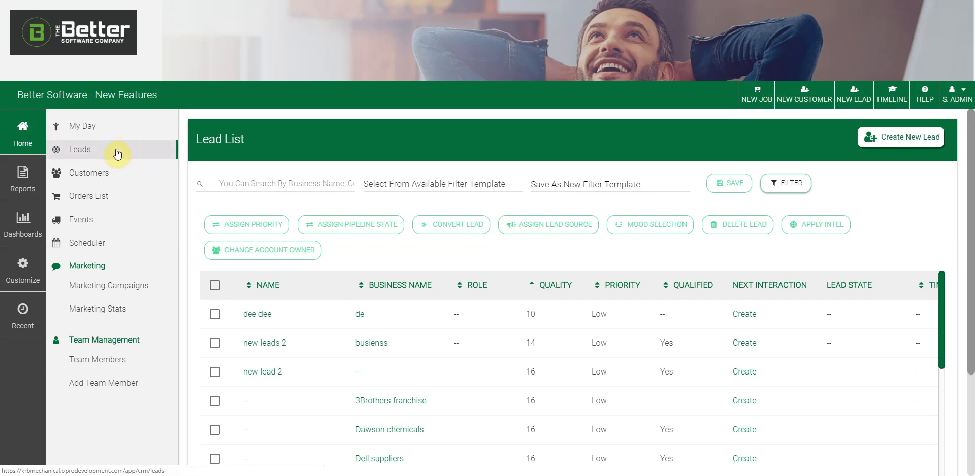
- Collapse the side menu and show the saved filter templates, where only Lead_name exists
{"action": "left_click", "coordinate": [28, 140]}
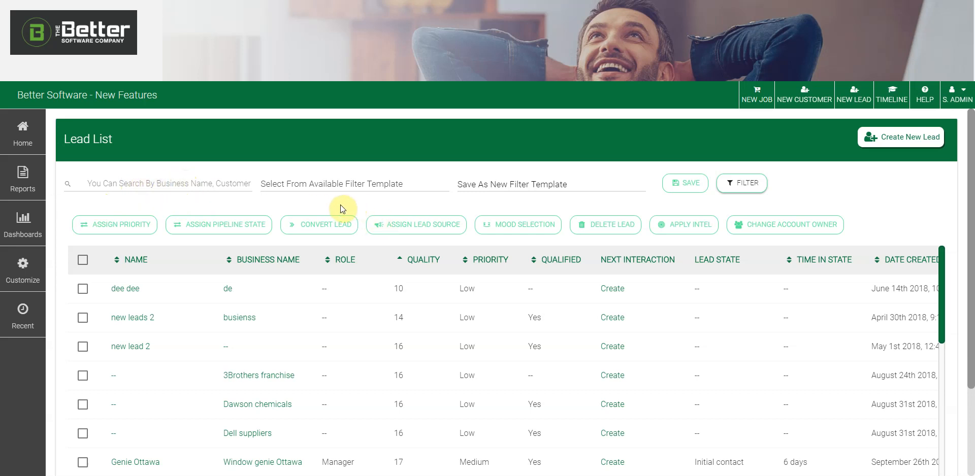
{"action": "left_click", "coordinate": [357, 184]}
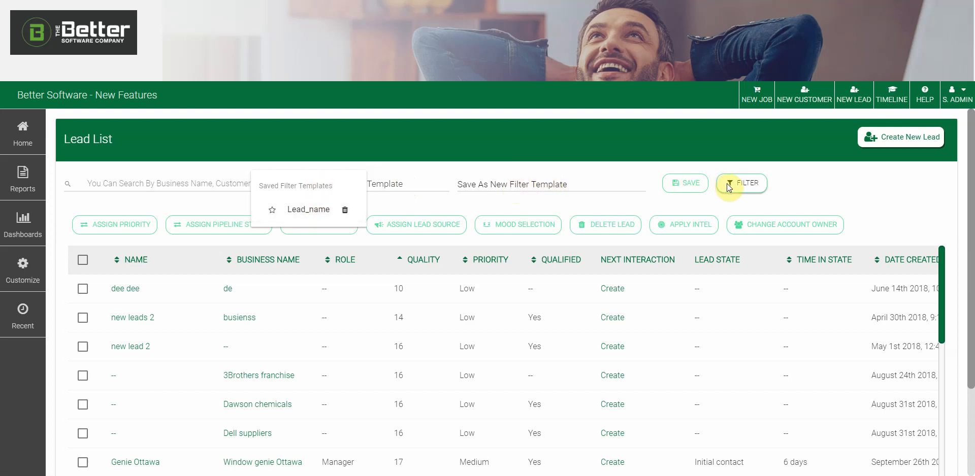
- Dismiss the saved filter templates list and return to the full Lead List
{"action": "left_click", "coordinate": [507, 183]}
{"action": "left_click", "coordinate": [507, 183]}
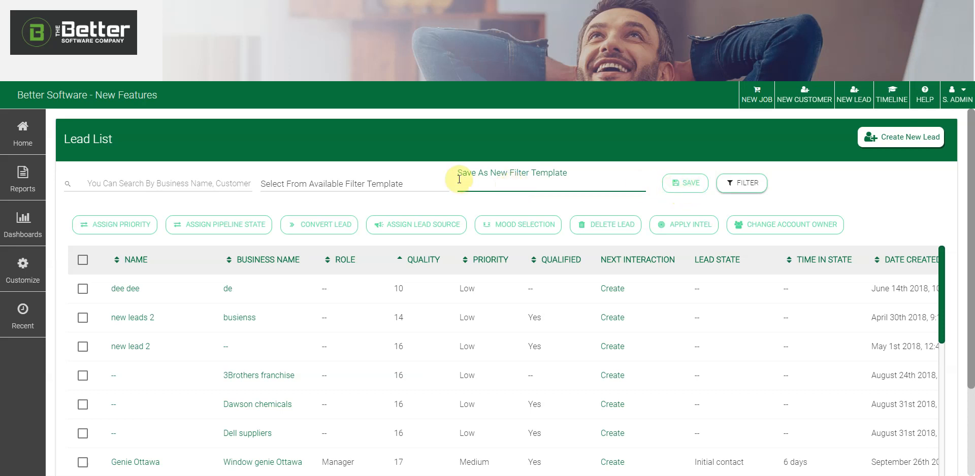
{"action": "left_click", "coordinate": [406, 183]}
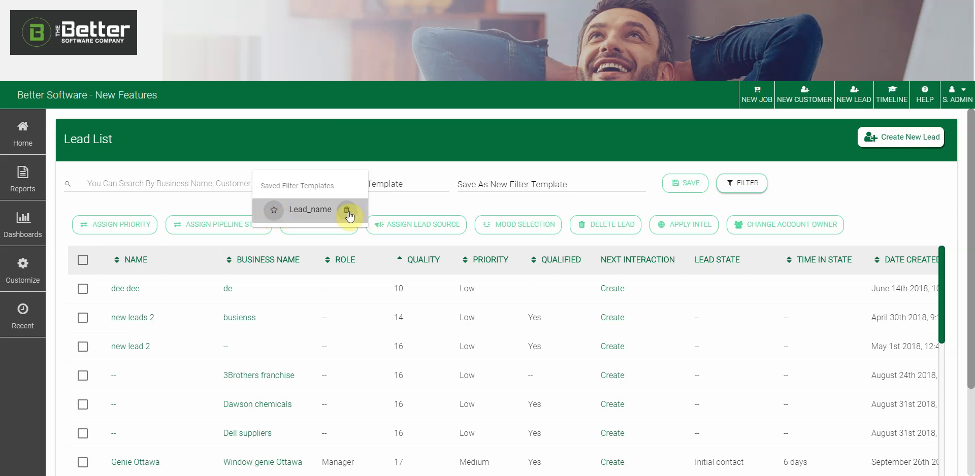
{"action": "left_click", "coordinate": [425, 203]}
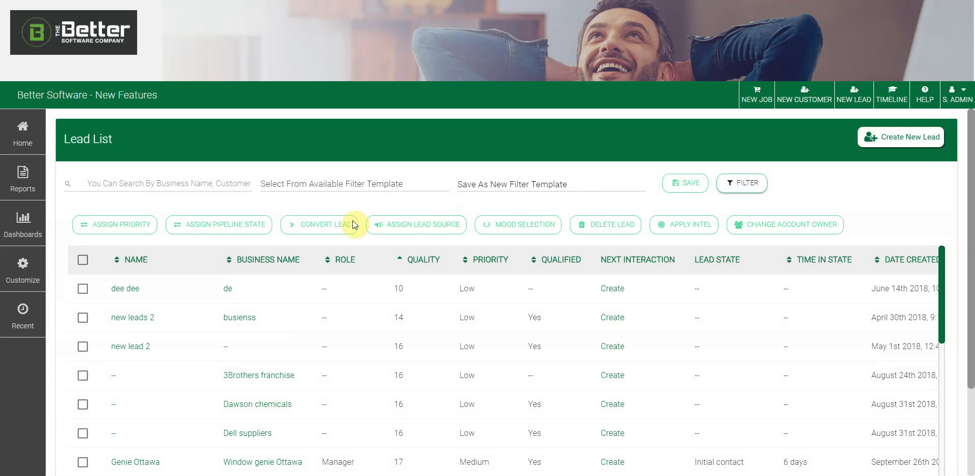
{"action": "scroll", "coordinate": [346, 242], "scroll_direction": "down", "scroll_amount": 1}
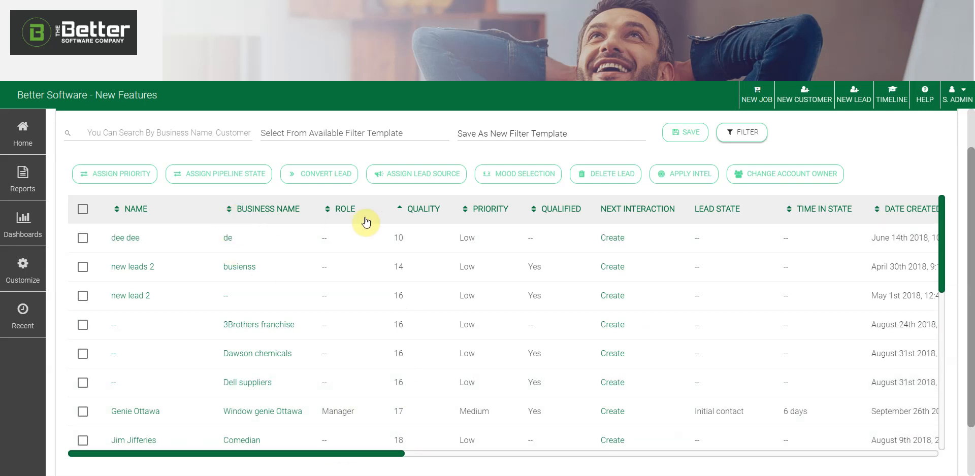
- Sort leads by Quality, highest first, and select only the top Better Software lead (46)
{"action": "left_click", "coordinate": [399, 208]}
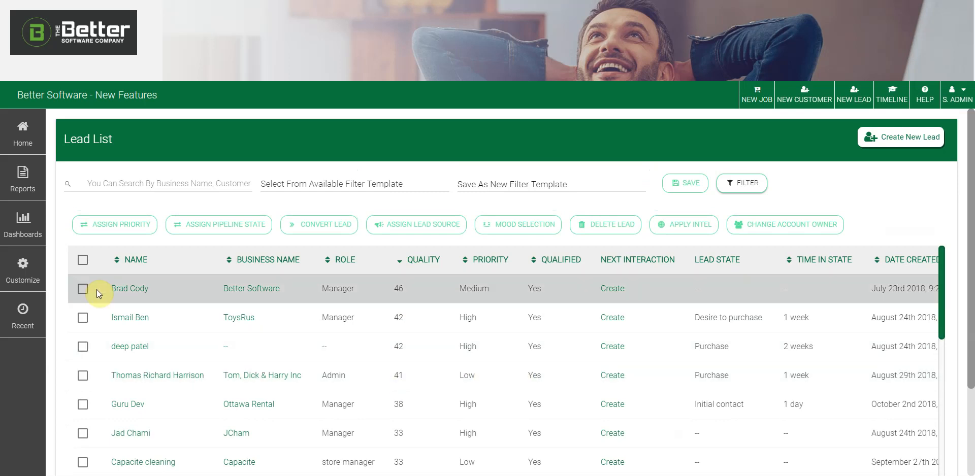
{"action": "left_click", "coordinate": [84, 261]}
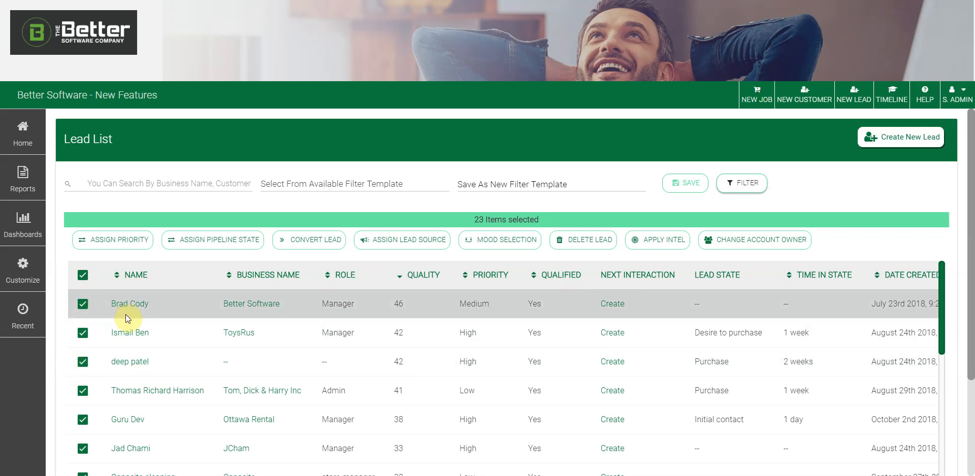
{"action": "left_click", "coordinate": [82, 274]}
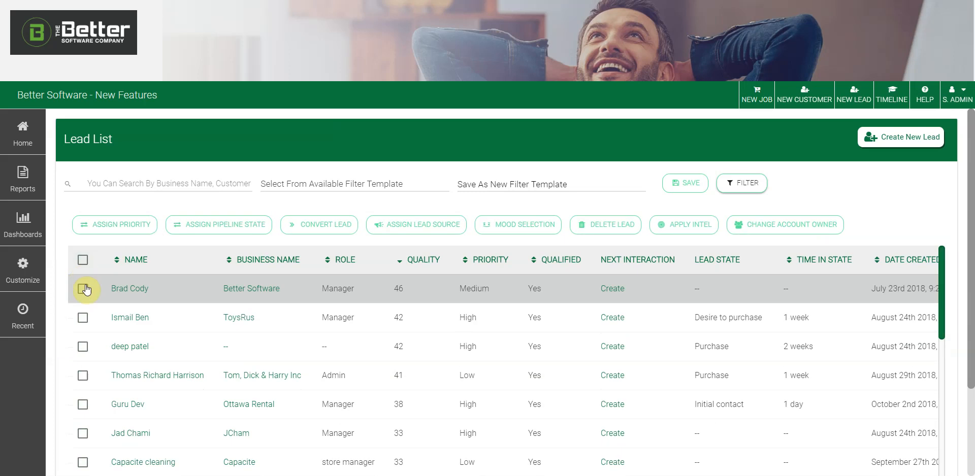
{"action": "left_click", "coordinate": [83, 289]}
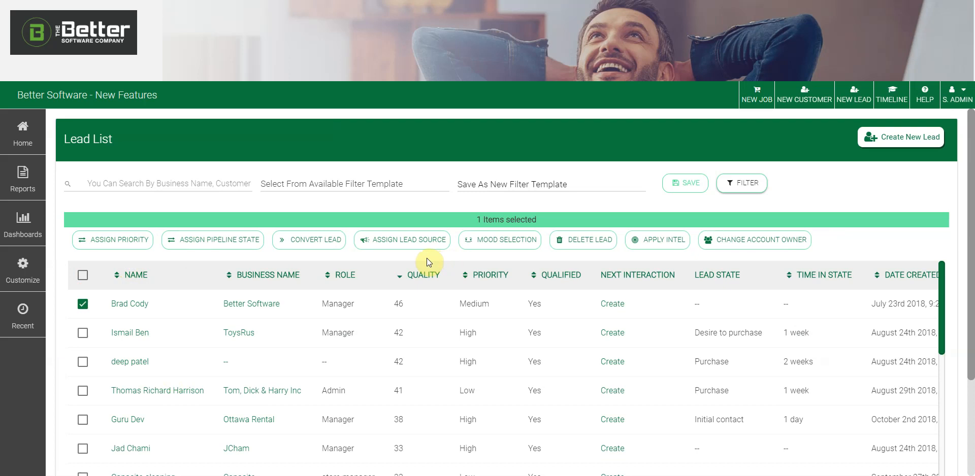
- Also select the ToysRus lead so two items are selected
{"action": "left_click", "coordinate": [82, 333]}
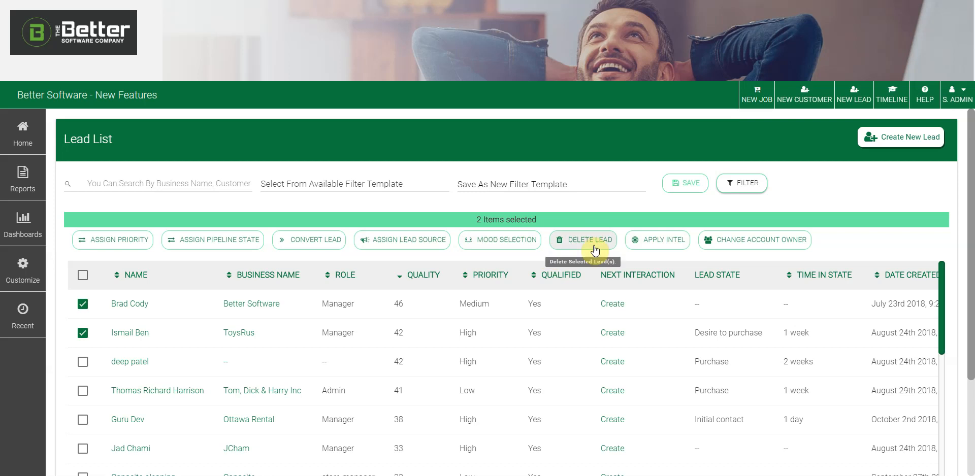
{"action": "left_click", "coordinate": [647, 246]}
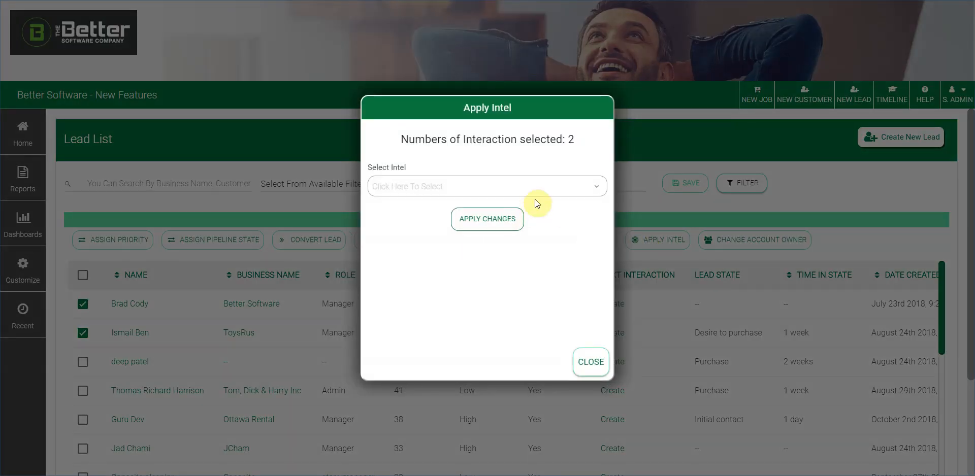
{"action": "left_click", "coordinate": [535, 193]}
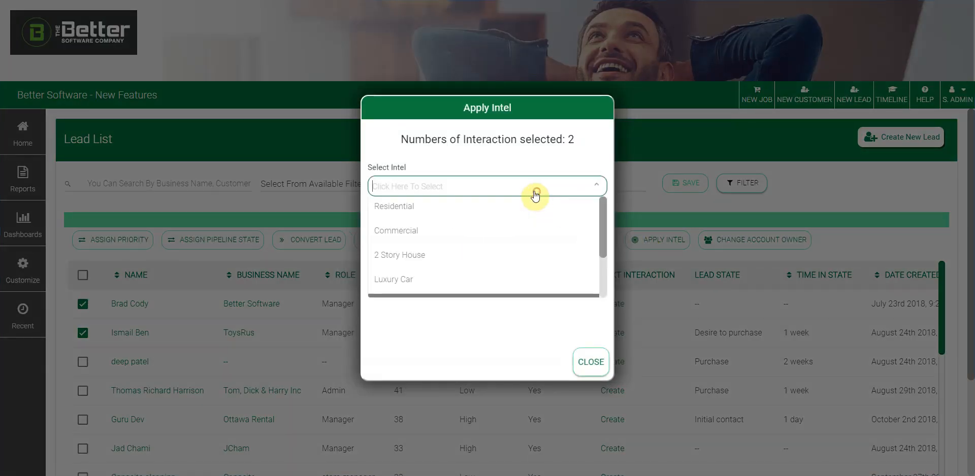
{"action": "left_click", "coordinate": [589, 361]}
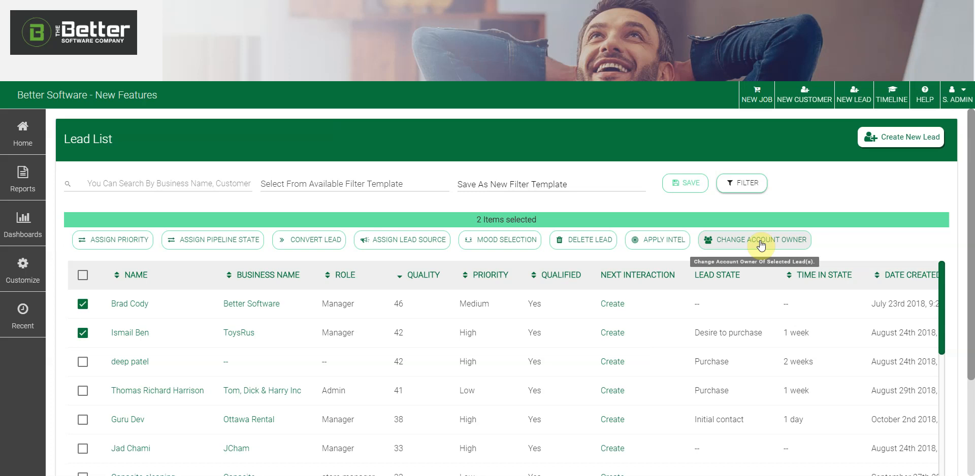
- Open the Filters Options dialog and expand its intel and lead detail filter sections
{"action": "left_click", "coordinate": [737, 190]}
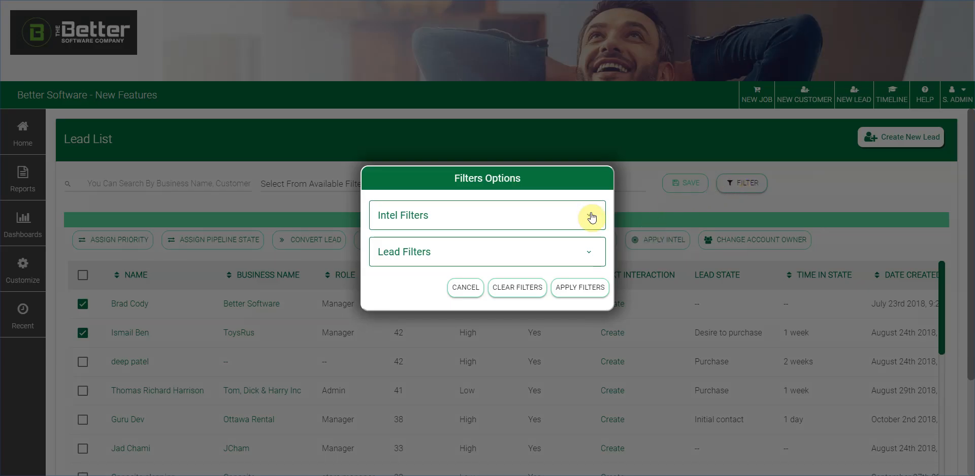
{"action": "left_click", "coordinate": [555, 219]}
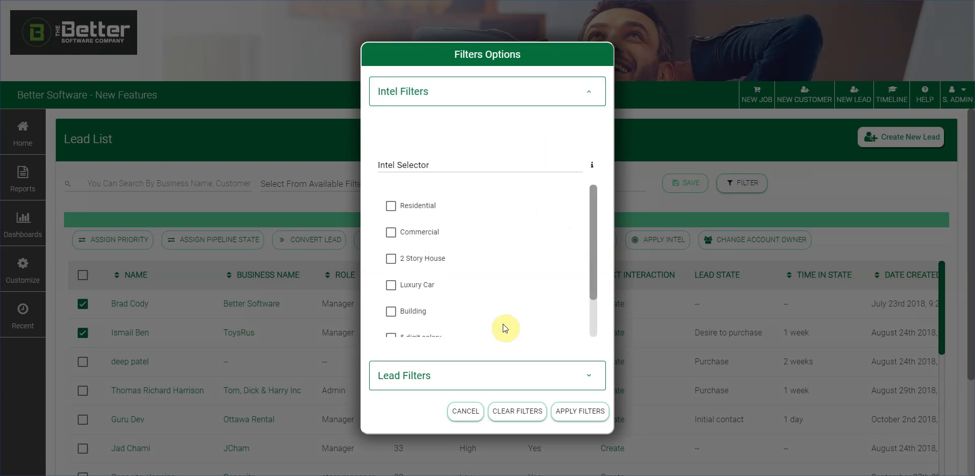
{"action": "left_click", "coordinate": [538, 378]}
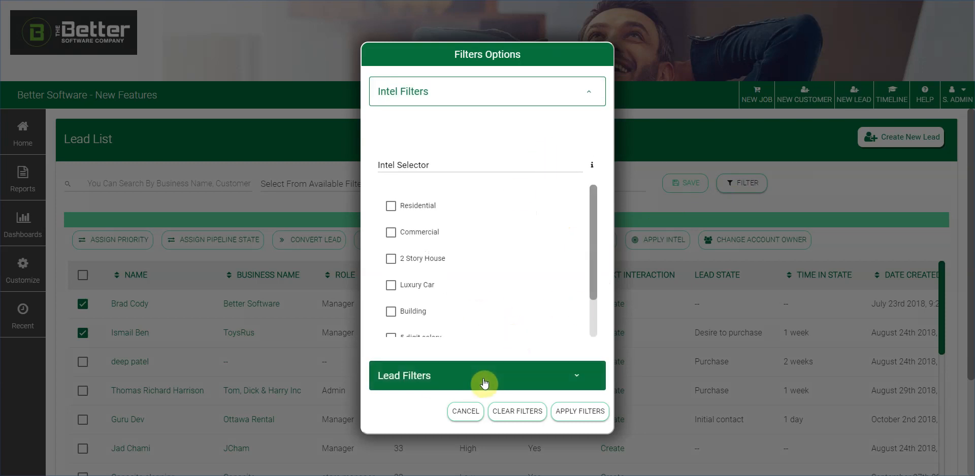
{"action": "scroll", "coordinate": [584, 193], "scroll_direction": "down", "scroll_amount": 3}
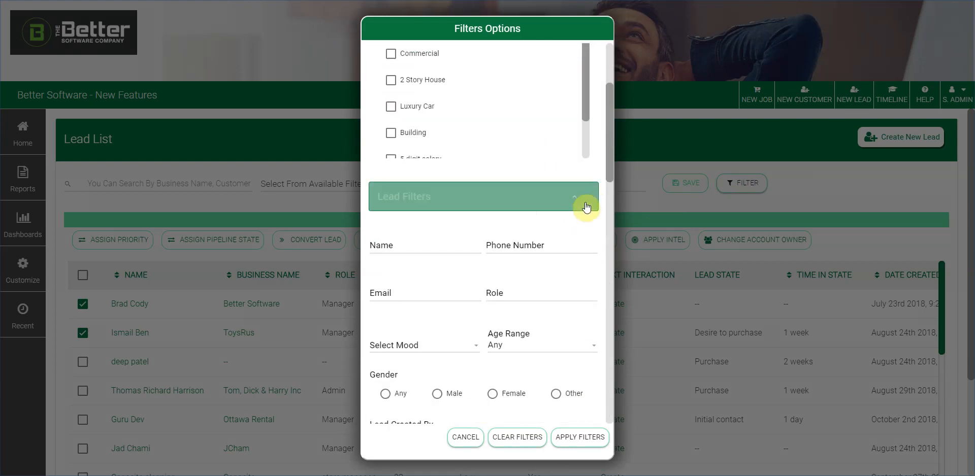
{"action": "scroll", "coordinate": [570, 277], "scroll_direction": "down", "scroll_amount": 3}
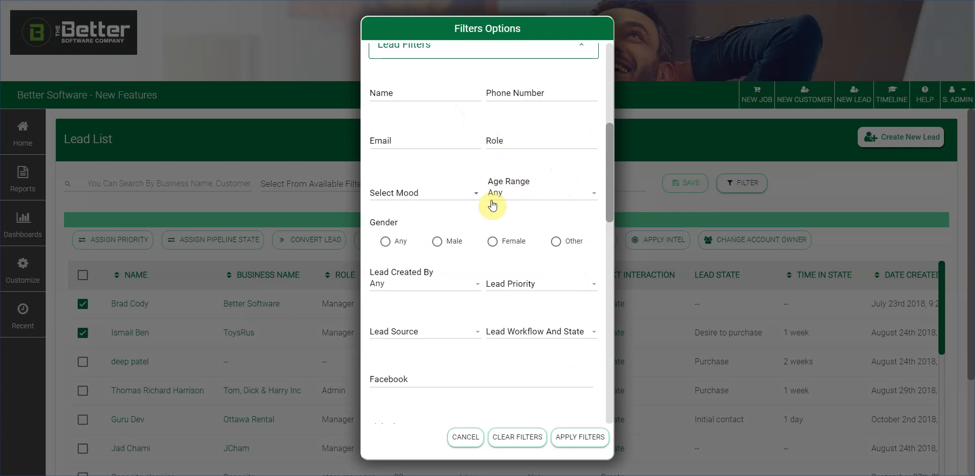
{"action": "scroll", "coordinate": [524, 233], "scroll_direction": "down", "scroll_amount": 3}
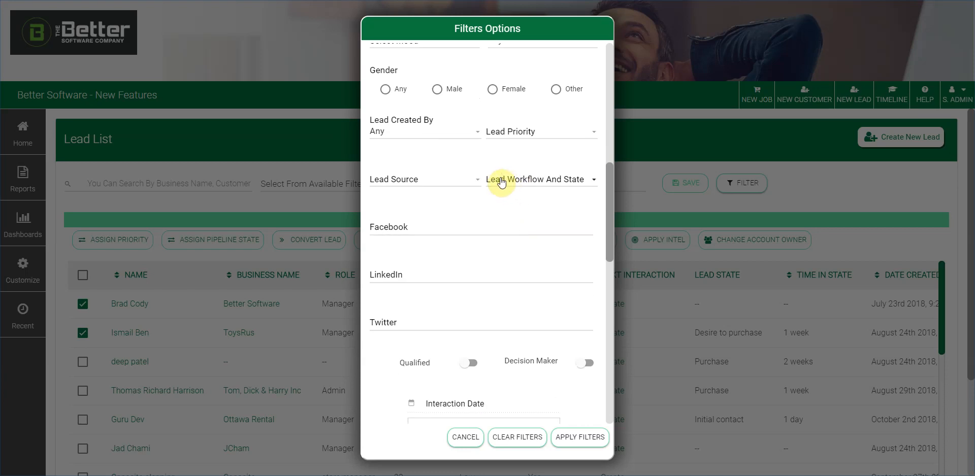
- Look through the Priority and Lead Source choices without picking any, then focus the Facebook filter
{"action": "left_click", "coordinate": [539, 134]}
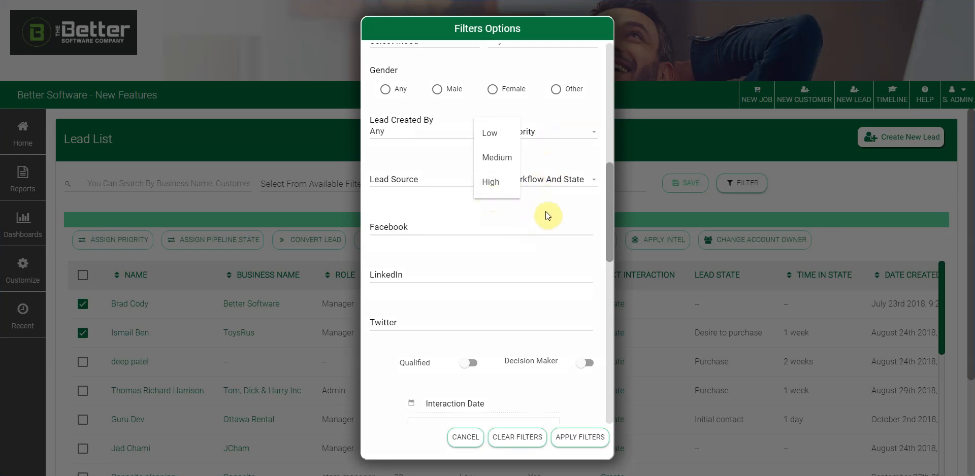
{"action": "left_click", "coordinate": [563, 212]}
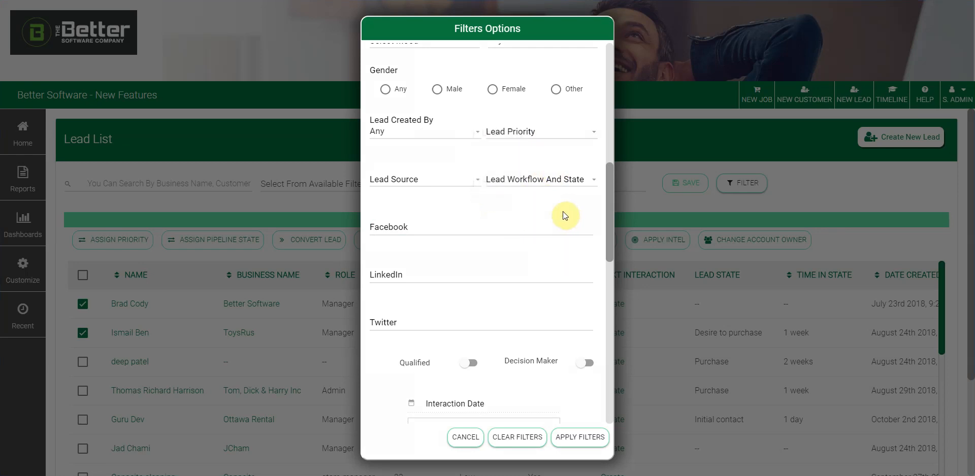
{"action": "left_click", "coordinate": [462, 177]}
{"action": "left_click", "coordinate": [507, 222]}
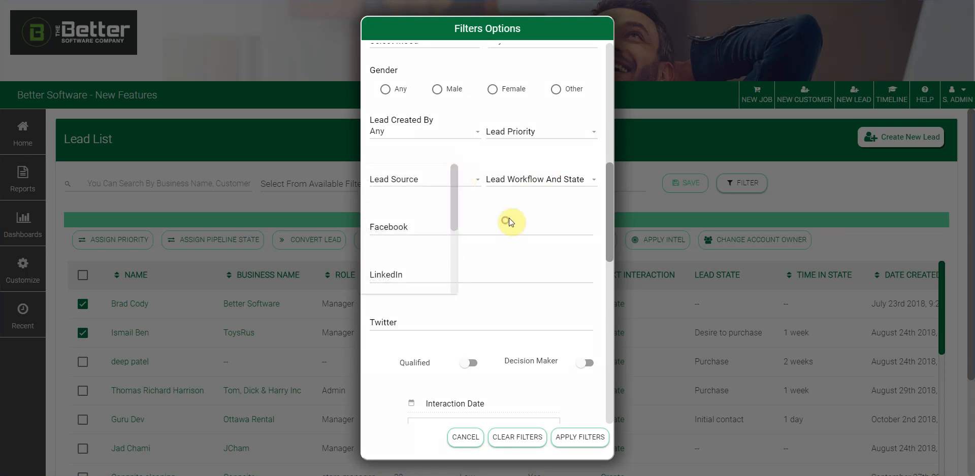
{"action": "left_click", "coordinate": [475, 180]}
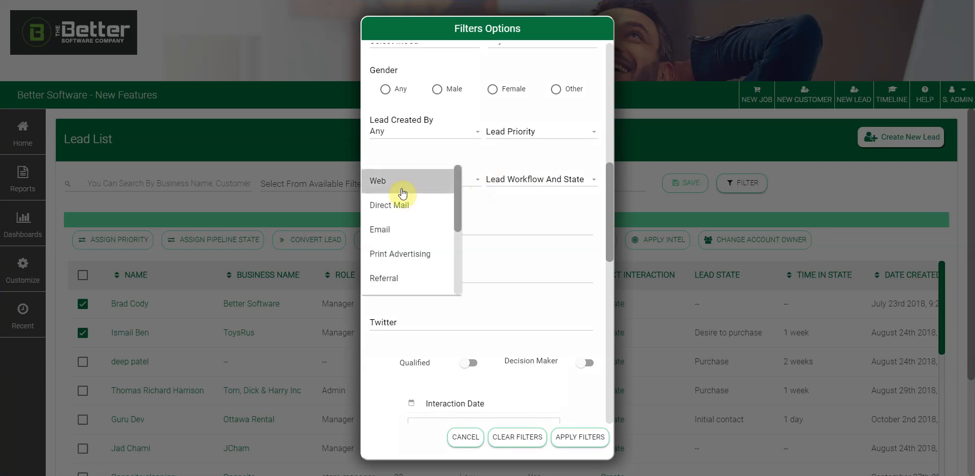
{"action": "left_click", "coordinate": [527, 206]}
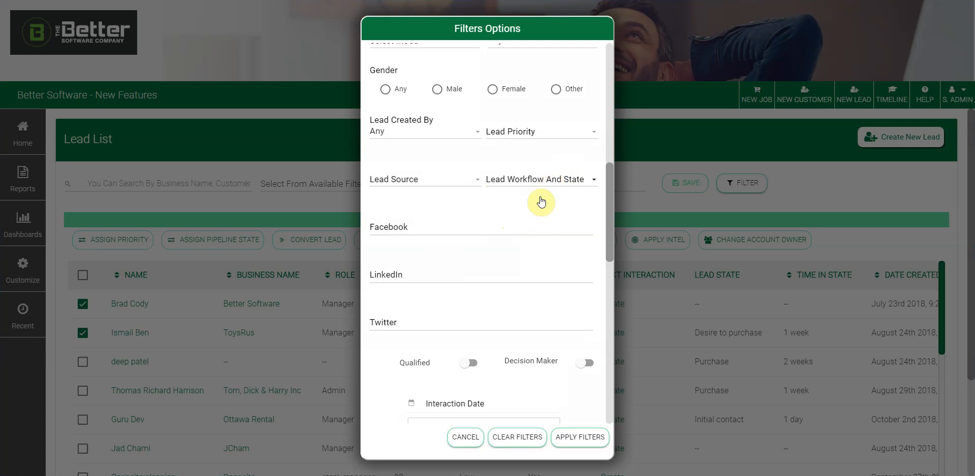
{"action": "left_click", "coordinate": [516, 223]}
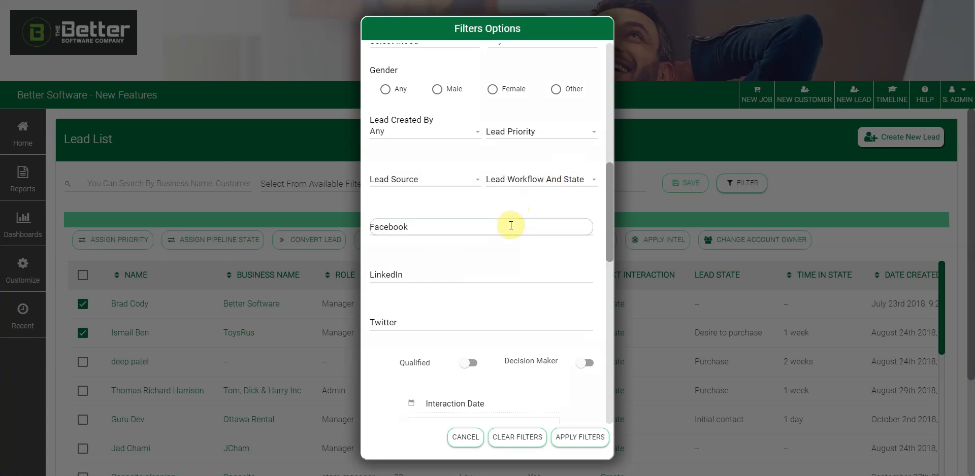
{"action": "scroll", "coordinate": [517, 224], "scroll_direction": "down", "scroll_amount": 1}
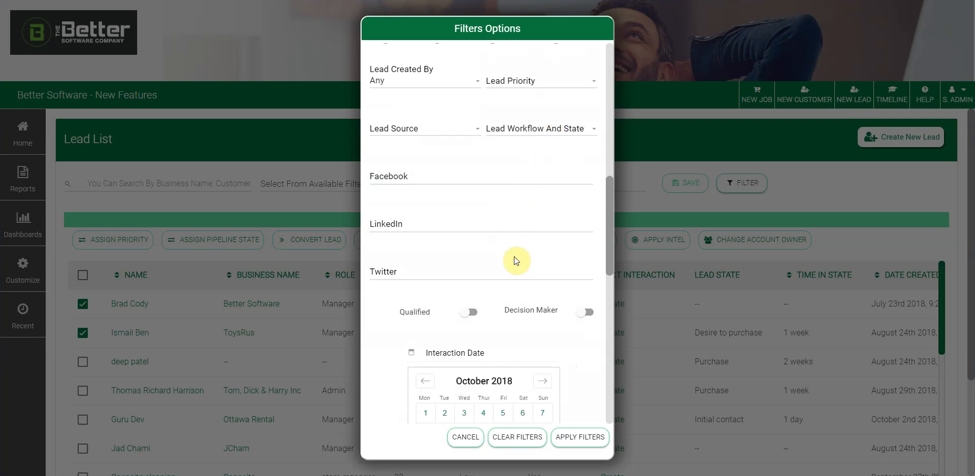
{"action": "scroll", "coordinate": [514, 258], "scroll_direction": "down", "scroll_amount": 3}
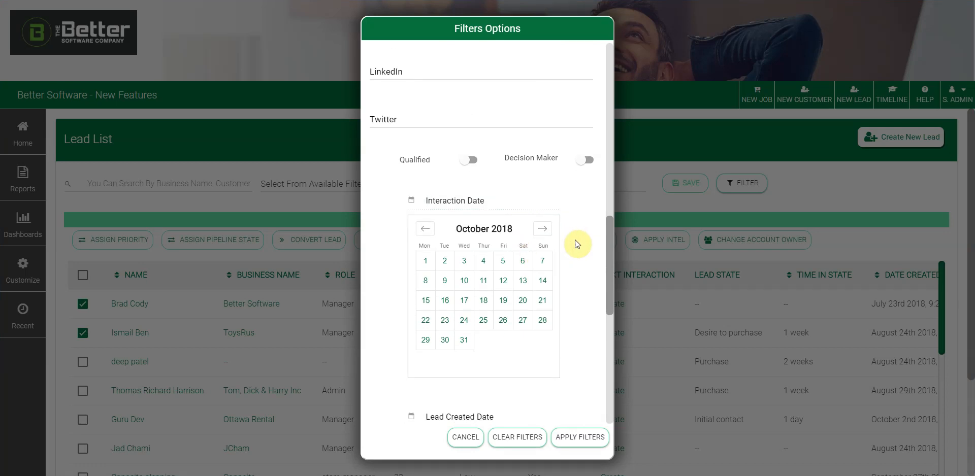
{"action": "scroll", "coordinate": [574, 241], "scroll_direction": "down", "scroll_amount": 2}
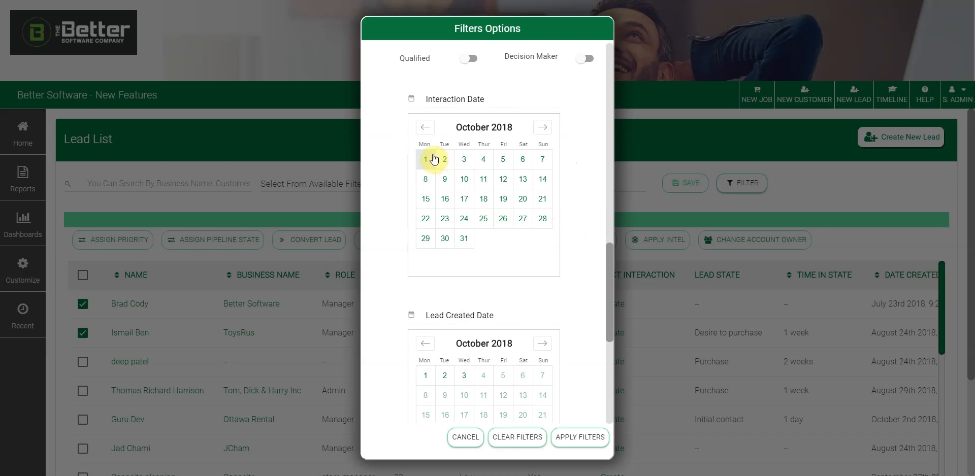
{"action": "scroll", "coordinate": [573, 175], "scroll_direction": "up", "scroll_amount": 1}
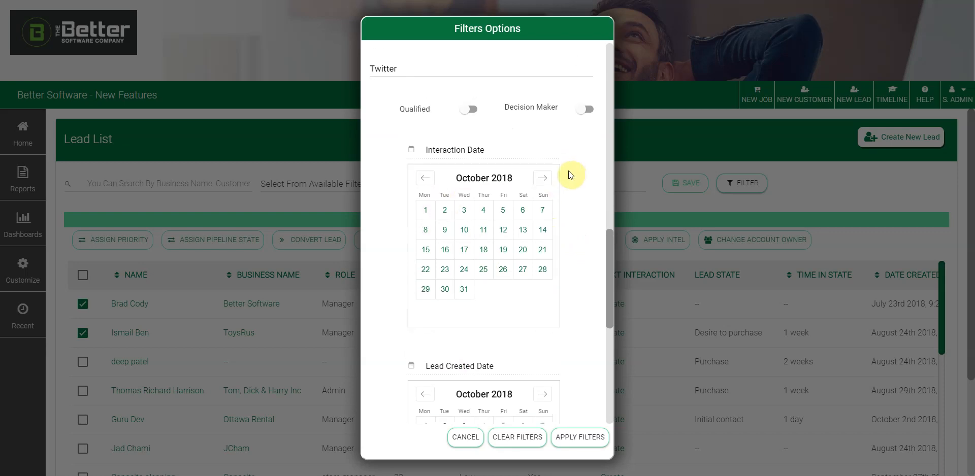
{"action": "scroll", "coordinate": [581, 213], "scroll_direction": "down", "scroll_amount": 2}
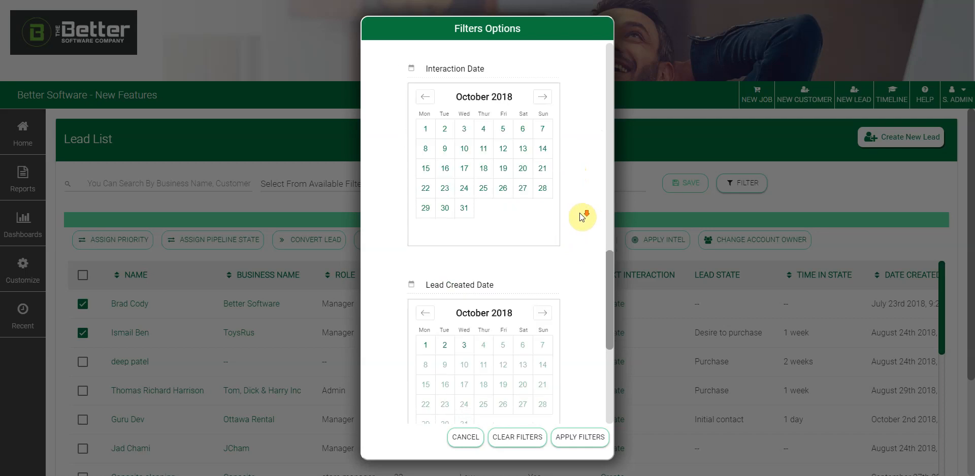
{"action": "scroll", "coordinate": [594, 252], "scroll_direction": "down", "scroll_amount": 1}
{"action": "scroll", "coordinate": [598, 256], "scroll_direction": "down", "scroll_amount": 1}
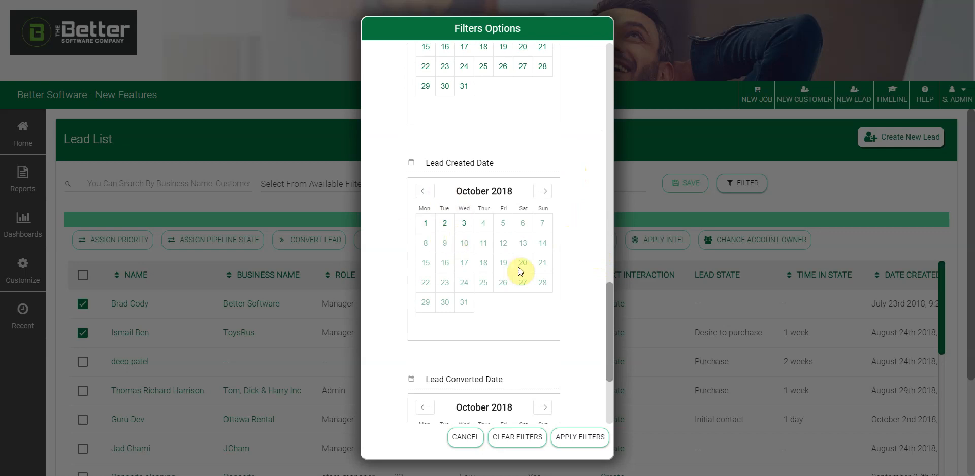
{"action": "scroll", "coordinate": [562, 264], "scroll_direction": "down", "scroll_amount": 3}
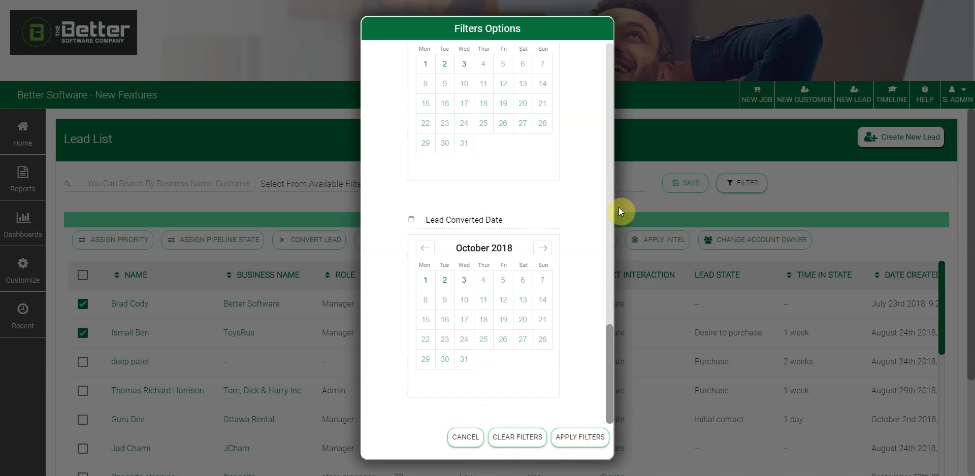
- Cancel the filter options and keep the Lead List at 50 rows per page
{"action": "left_click", "coordinate": [659, 205]}
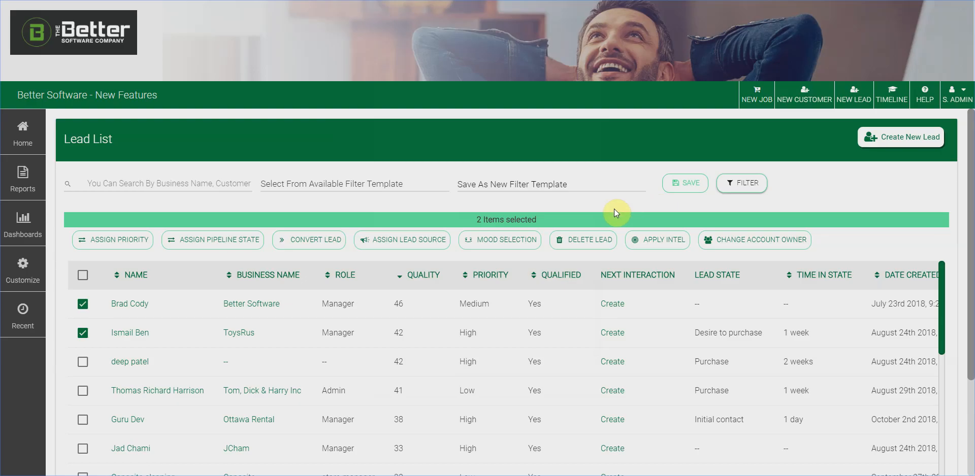
{"action": "scroll", "coordinate": [842, 178], "scroll_direction": "down", "scroll_amount": 2}
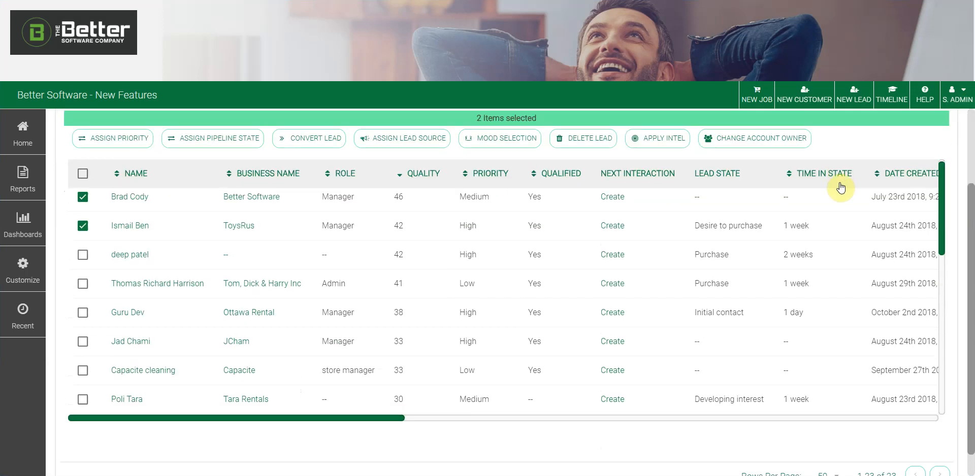
{"action": "scroll", "coordinate": [885, 275], "scroll_direction": "down", "scroll_amount": 1}
{"action": "scroll", "coordinate": [795, 437], "scroll_direction": "down", "scroll_amount": 1}
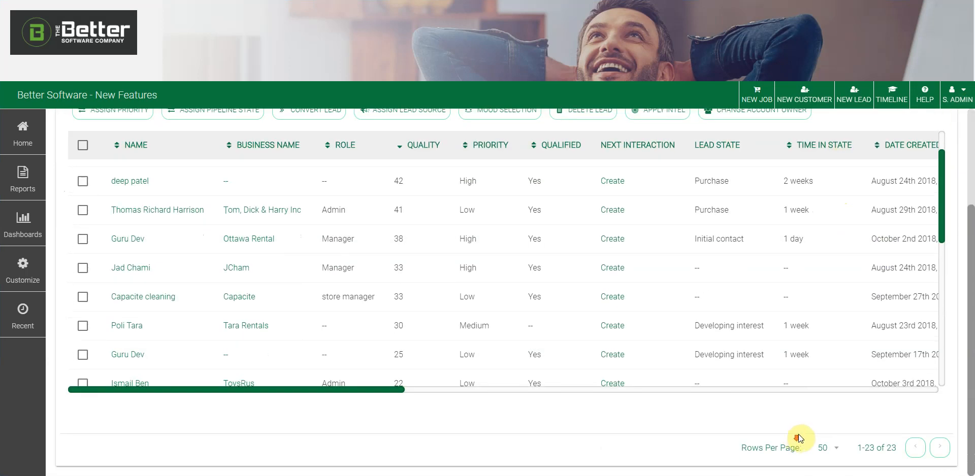
{"action": "left_click", "coordinate": [837, 451]}
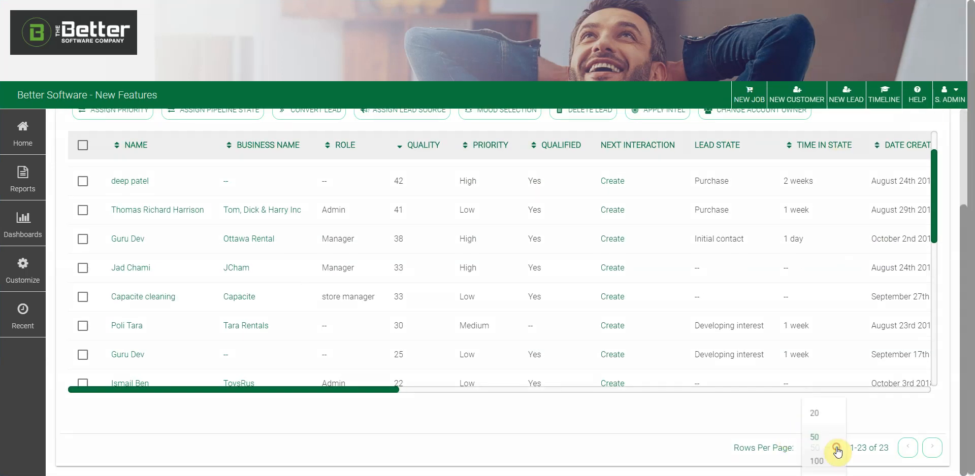
{"action": "left_click", "coordinate": [759, 421]}
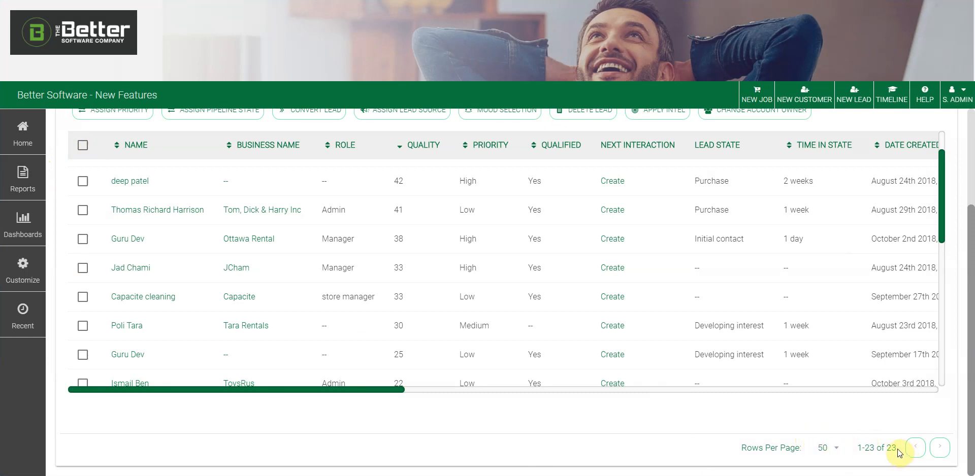
- Check the total count of 23 leads at the bottom, then scroll back to the top
{"action": "scroll", "coordinate": [571, 426], "scroll_direction": "up", "scroll_amount": 2}
{"action": "scroll", "coordinate": [154, 270], "scroll_direction": "up", "scroll_amount": 1}
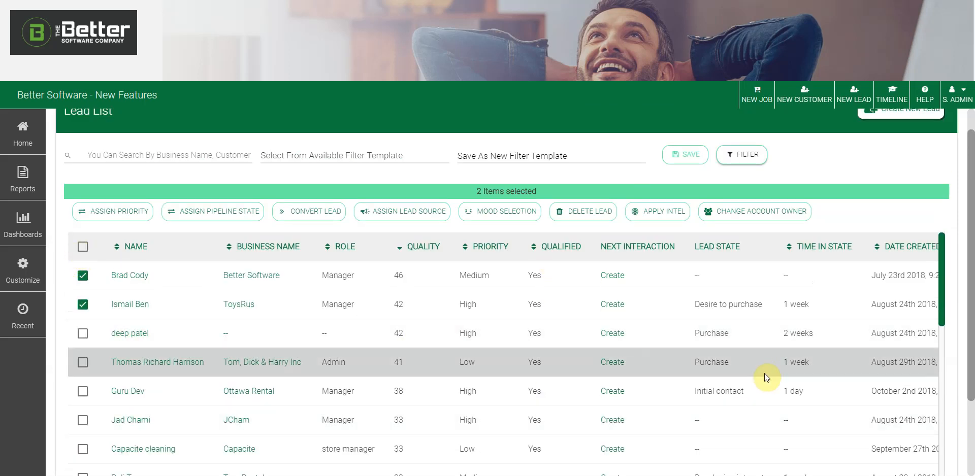
{"action": "scroll", "coordinate": [933, 406], "scroll_direction": "down", "scroll_amount": 2}
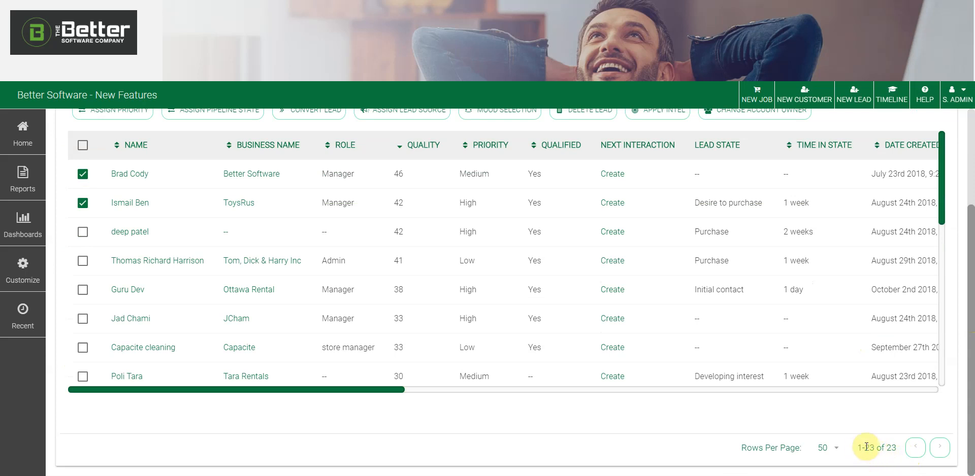
{"action": "double_click", "coordinate": [896, 449]}
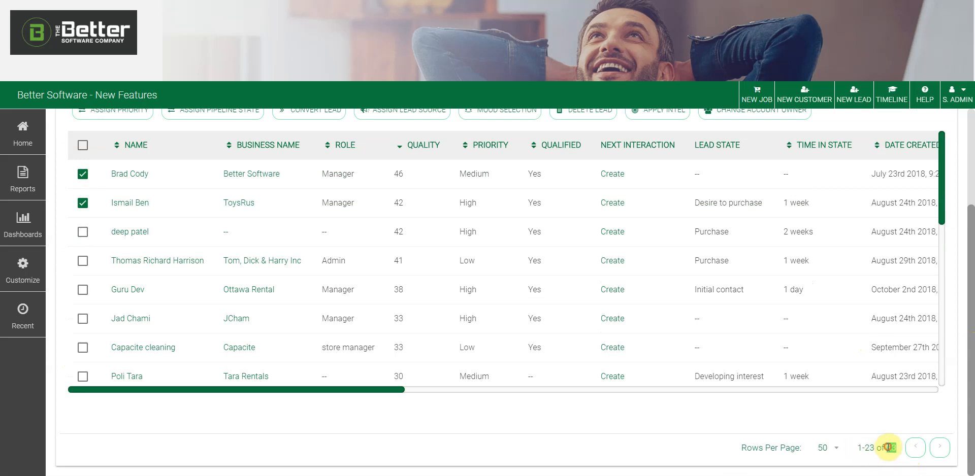
{"action": "left_click", "coordinate": [877, 414]}
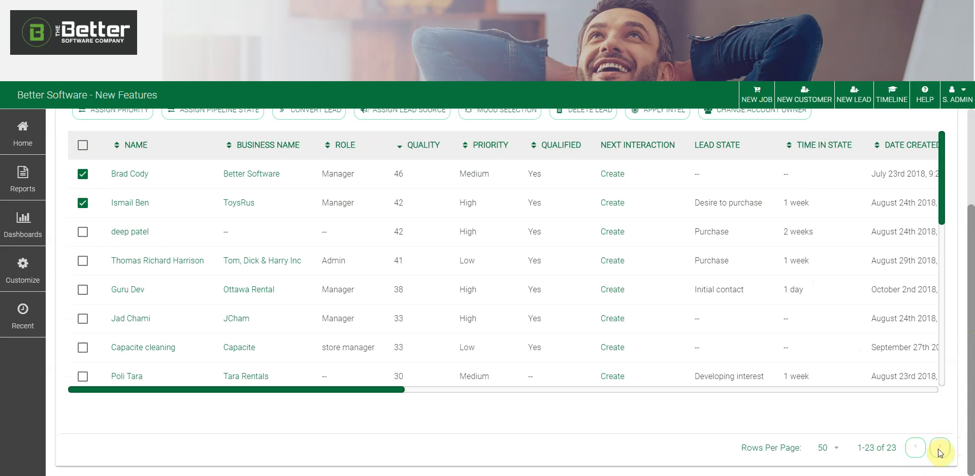
{"action": "scroll", "coordinate": [873, 396], "scroll_direction": "up", "scroll_amount": 3}
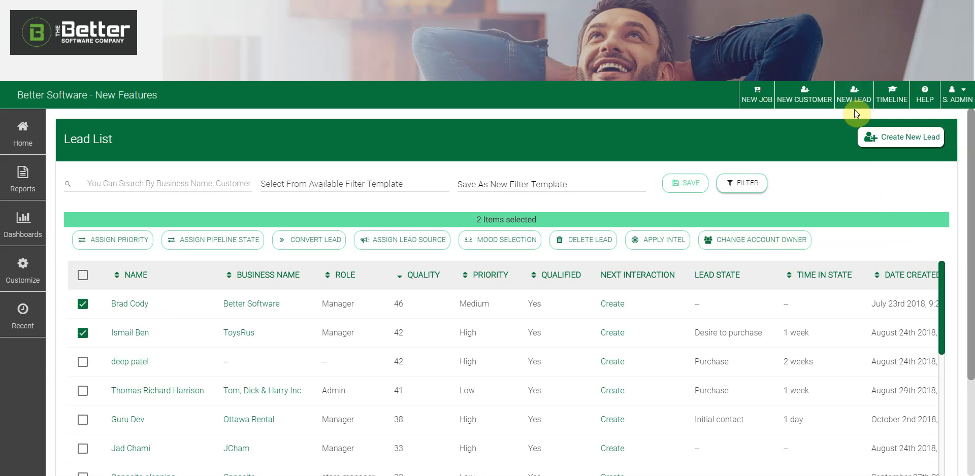
- Start a new lead with the Create New Lead button
{"action": "left_click", "coordinate": [883, 146]}
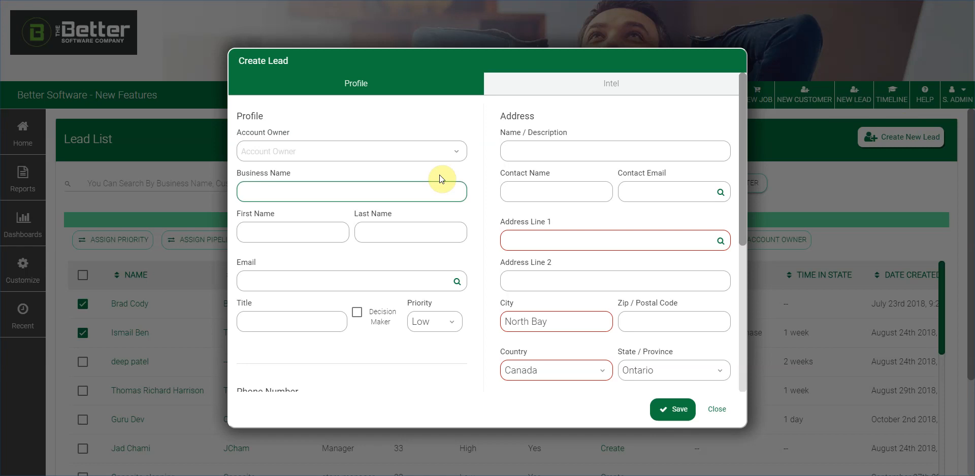
- Choose the account owner, enter the contact's first and last name, and business name 'SteveO's Detailing'
{"action": "left_click", "coordinate": [370, 151]}
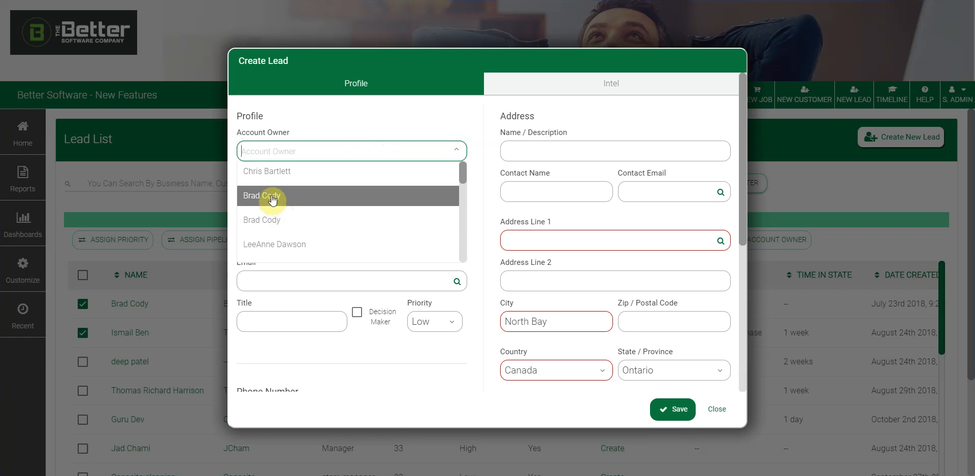
{"action": "left_click", "coordinate": [273, 198]}
{"action": "left_click", "coordinate": [273, 198]}
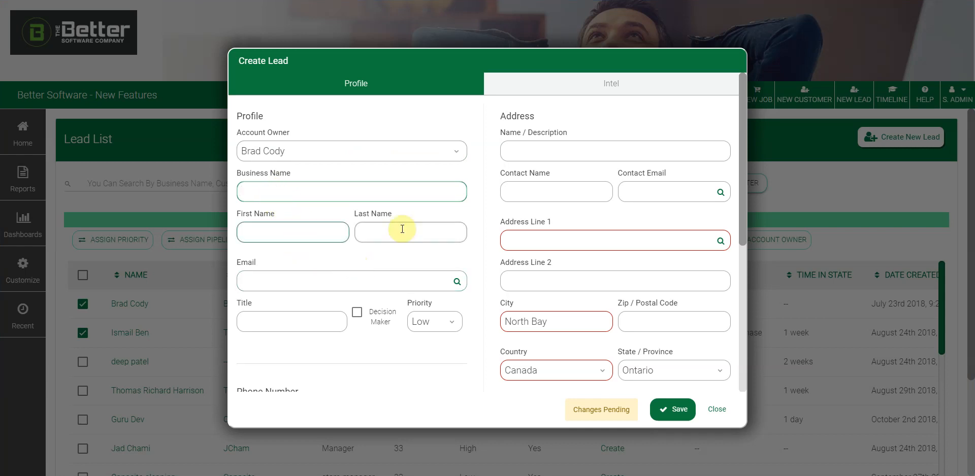
{"action": "left_click", "coordinate": [295, 229]}
{"action": "type", "text": "S"}
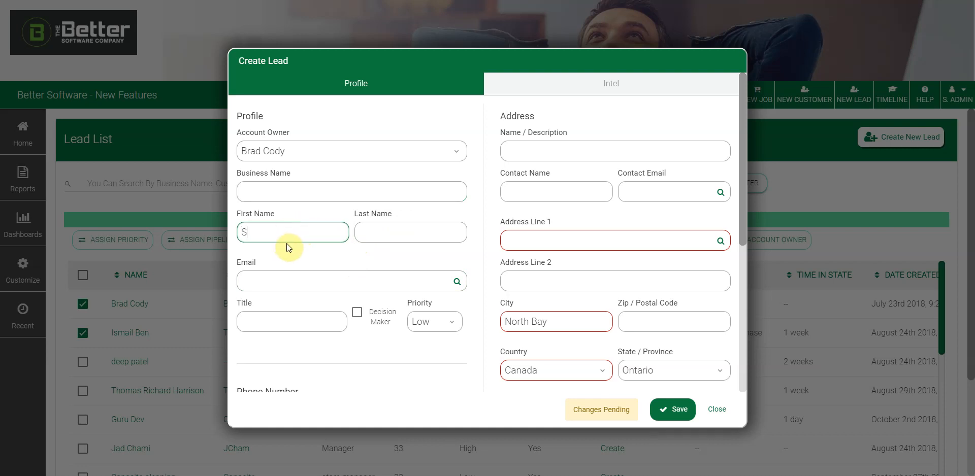
{"action": "type", "text": "teve"}
{"action": "left_click", "coordinate": [393, 233]}
{"action": "type", "text": "O"}
{"action": "left_click", "coordinate": [331, 183]}
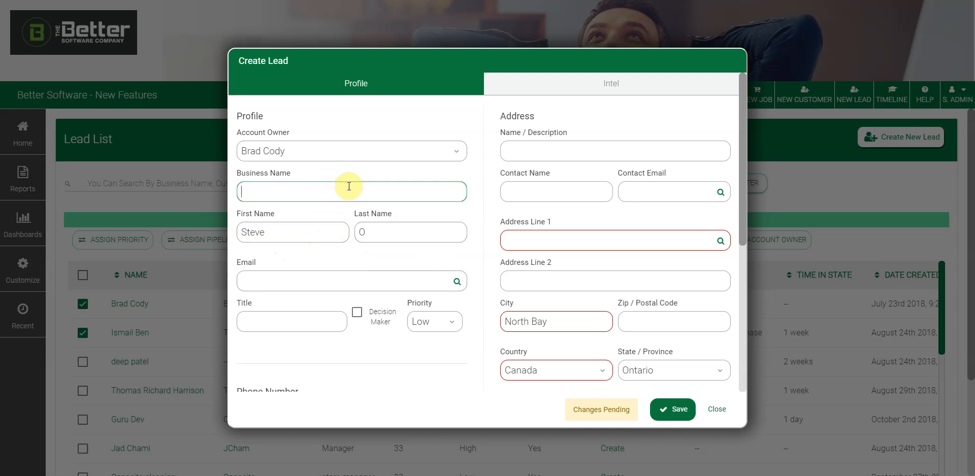
{"action": "type", "text": "SteveO's Detailing"}
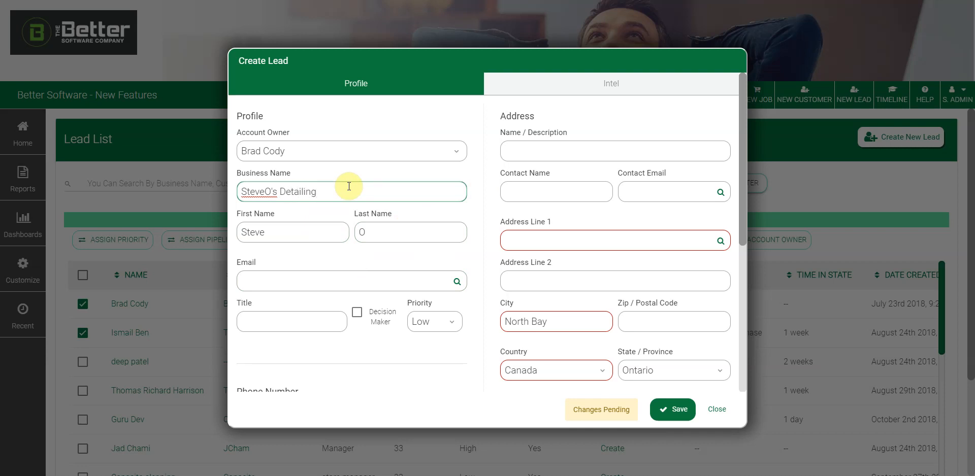
- Enter the contact's e-mail address and run the duplicate check, finding no existing lead
{"action": "scroll", "coordinate": [406, 373], "scroll_direction": "down", "scroll_amount": 1}
{"action": "left_click", "coordinate": [412, 227]}
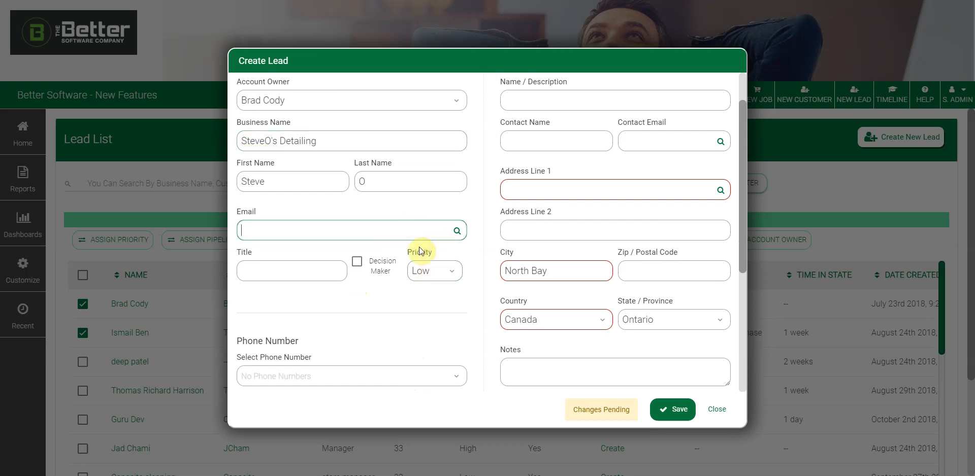
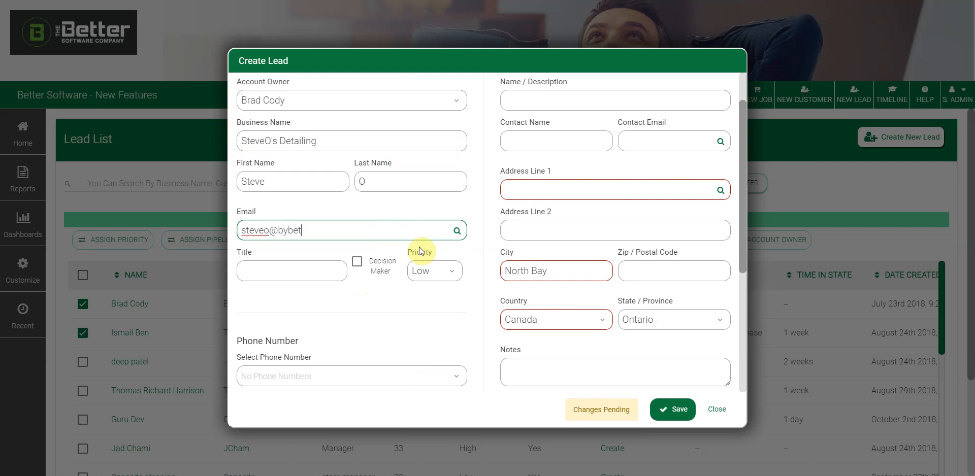
{"action": "left_click", "coordinate": [456, 234]}
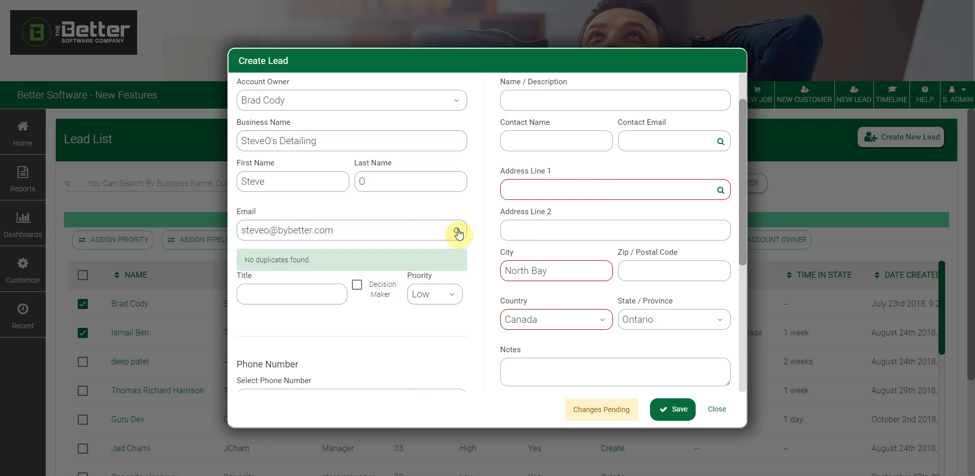
{"action": "left_click", "coordinate": [373, 245]}
{"action": "left_click", "coordinate": [323, 233]}
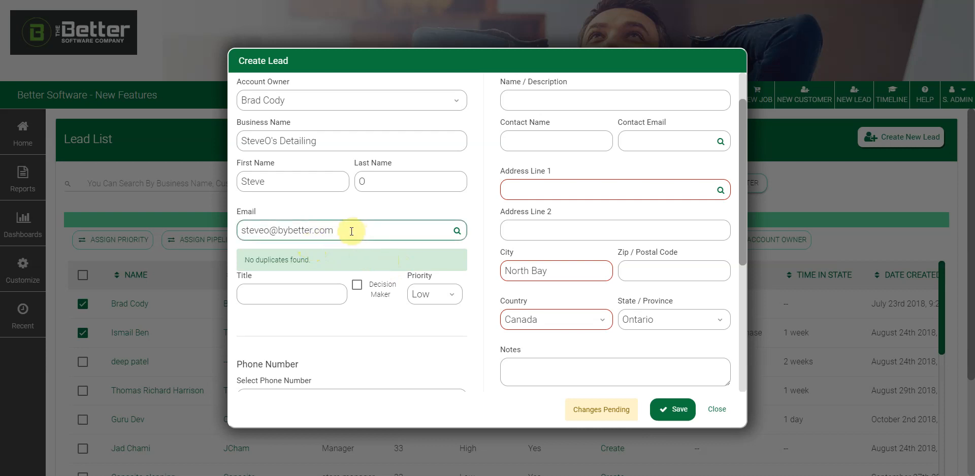
{"action": "left_click", "coordinate": [451, 236]}
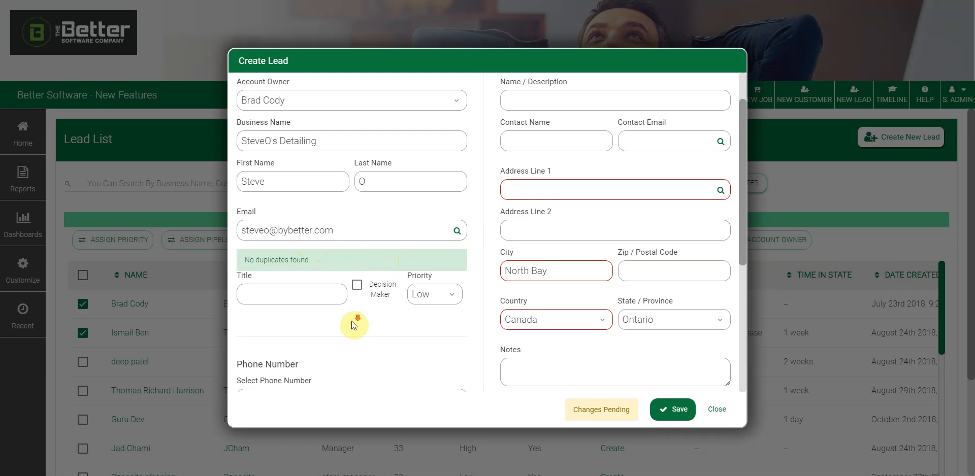
- Mark the contact as a Decision Maker and set the lead's priority to High
{"action": "scroll", "coordinate": [345, 310], "scroll_direction": "down", "scroll_amount": 2}
{"action": "left_click", "coordinate": [297, 192]}
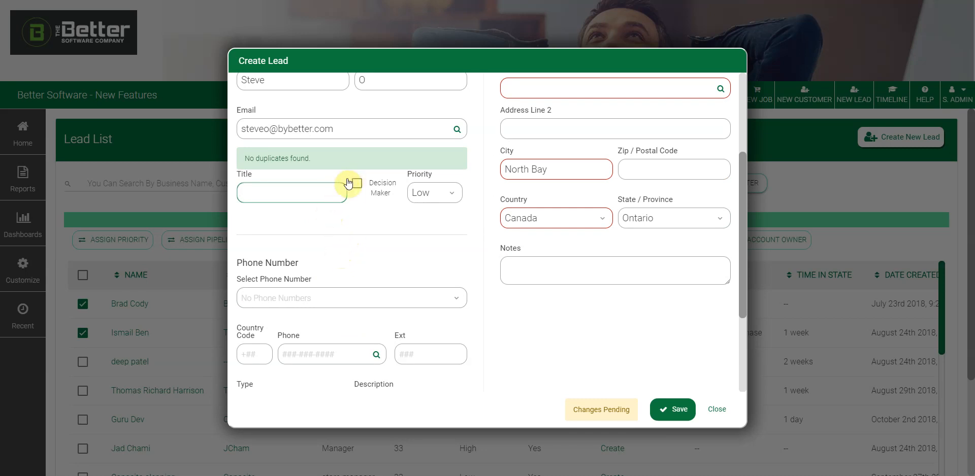
{"action": "left_click", "coordinate": [357, 184]}
{"action": "left_click", "coordinate": [450, 192]}
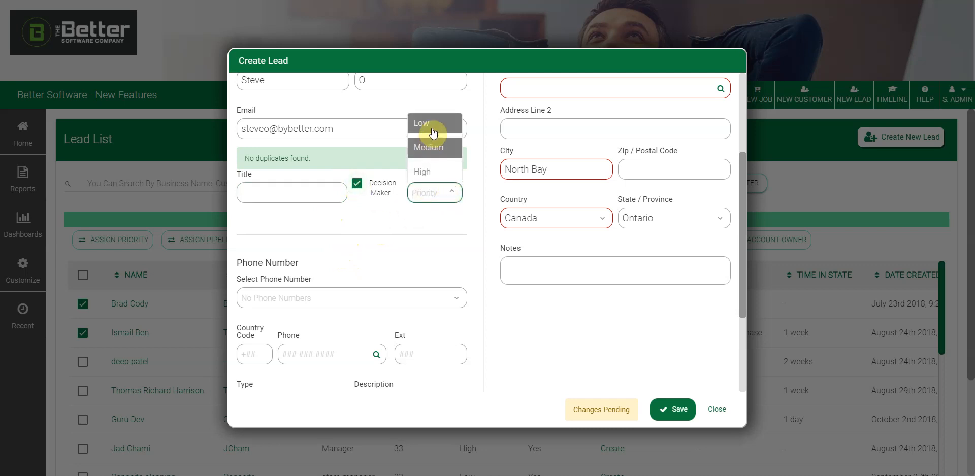
{"action": "left_click", "coordinate": [431, 174]}
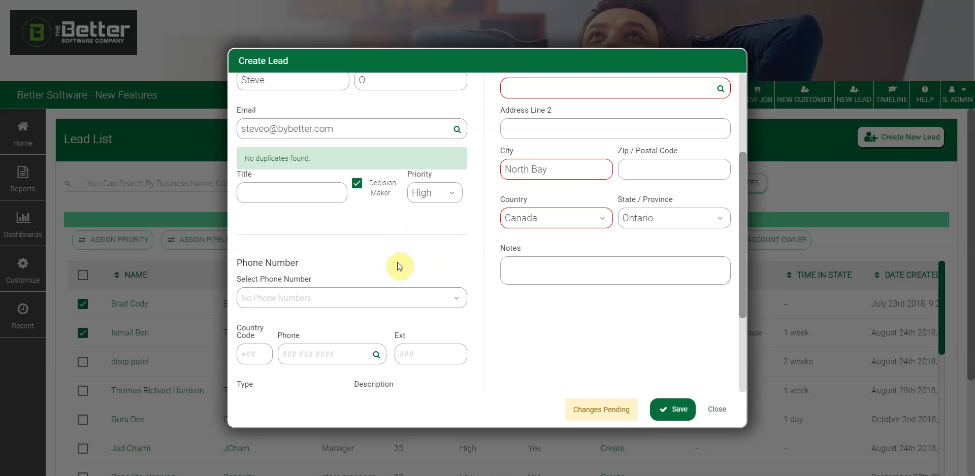
{"action": "scroll", "coordinate": [398, 262], "scroll_direction": "down", "scroll_amount": 1}
{"action": "left_click", "coordinate": [363, 250]}
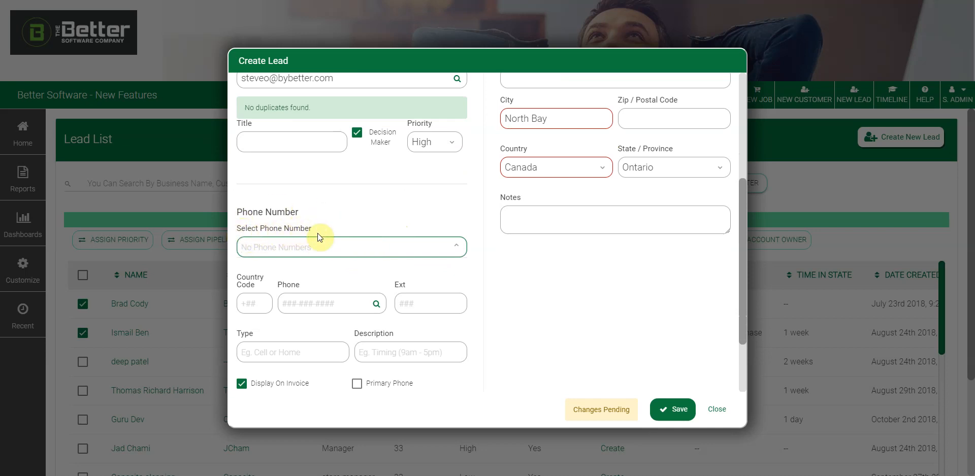
- Enter the lead's phone number with phone type 'cell'
{"action": "left_click", "coordinate": [458, 248]}
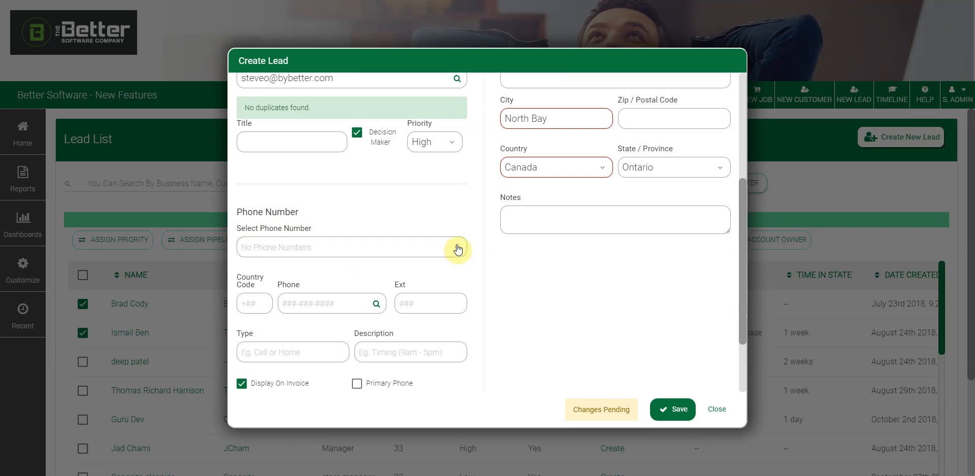
{"action": "left_click", "coordinate": [458, 248]}
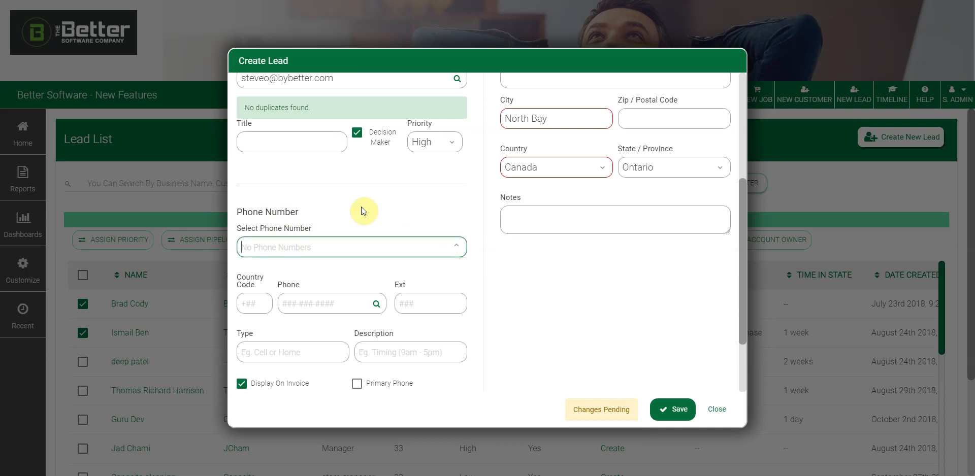
{"action": "left_click", "coordinate": [366, 301]}
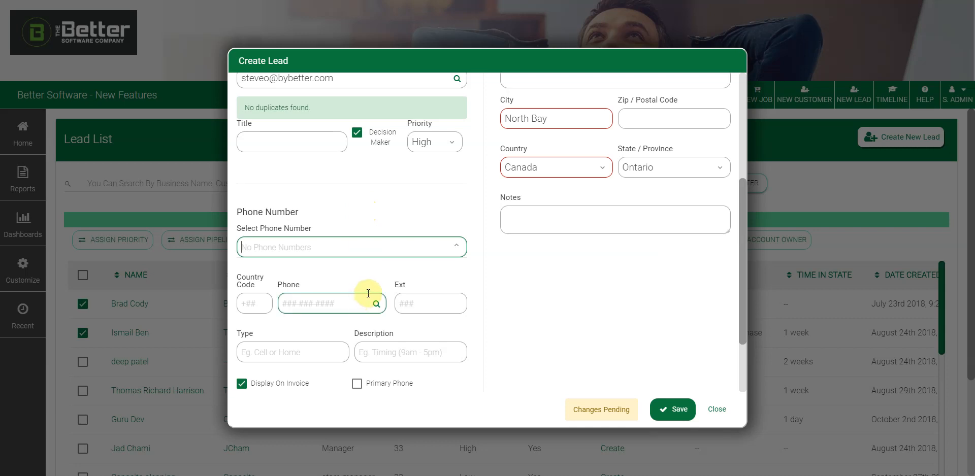
{"action": "left_click", "coordinate": [322, 297]}
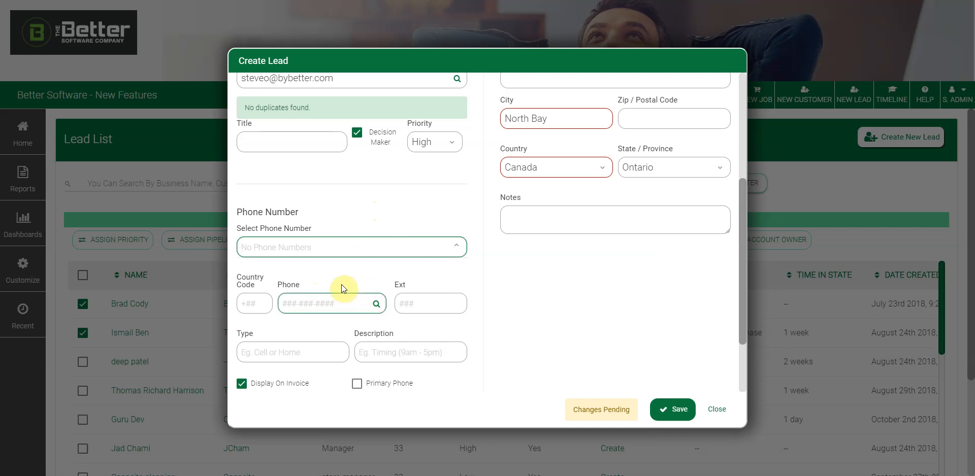
{"action": "left_click", "coordinate": [324, 303]}
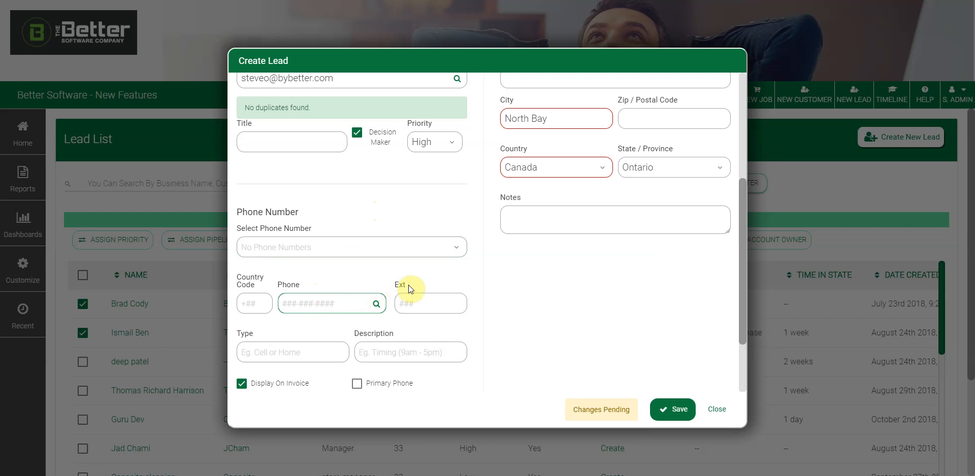
{"action": "type", "text": "555"}
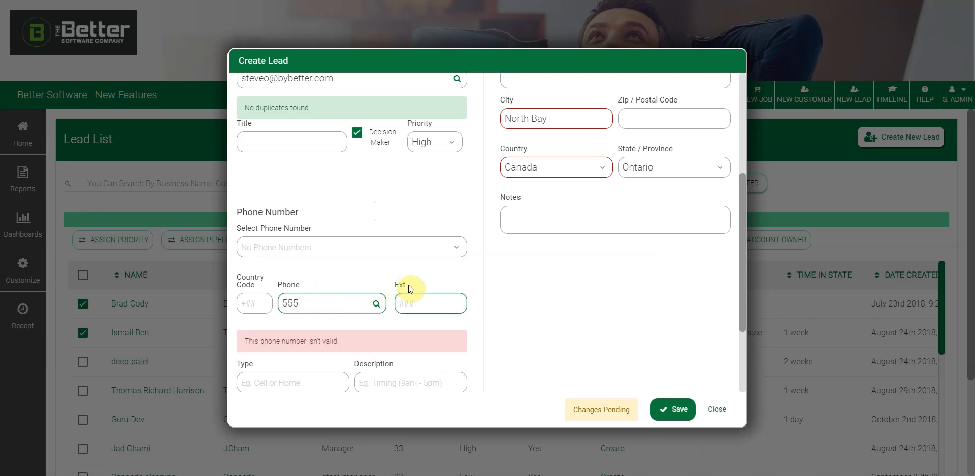
{"action": "type", "text": "-335-9976"}
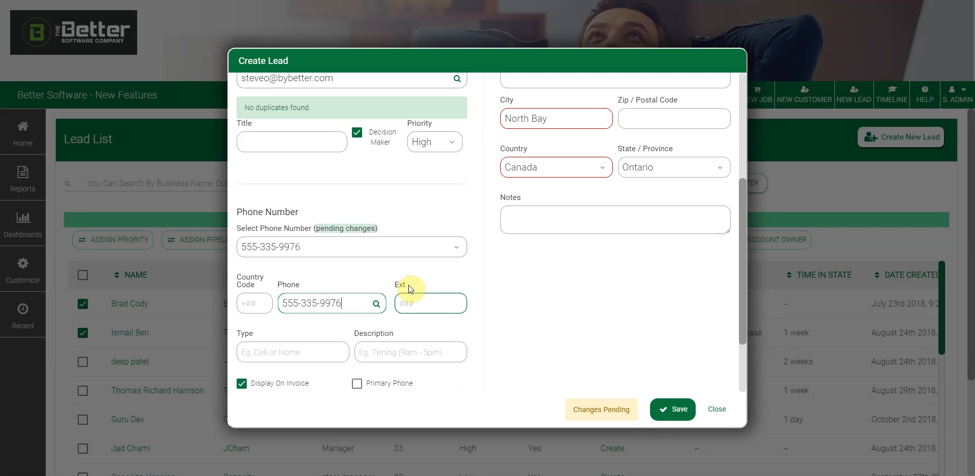
{"action": "left_click", "coordinate": [333, 352]}
{"action": "type", "text": "cell"}
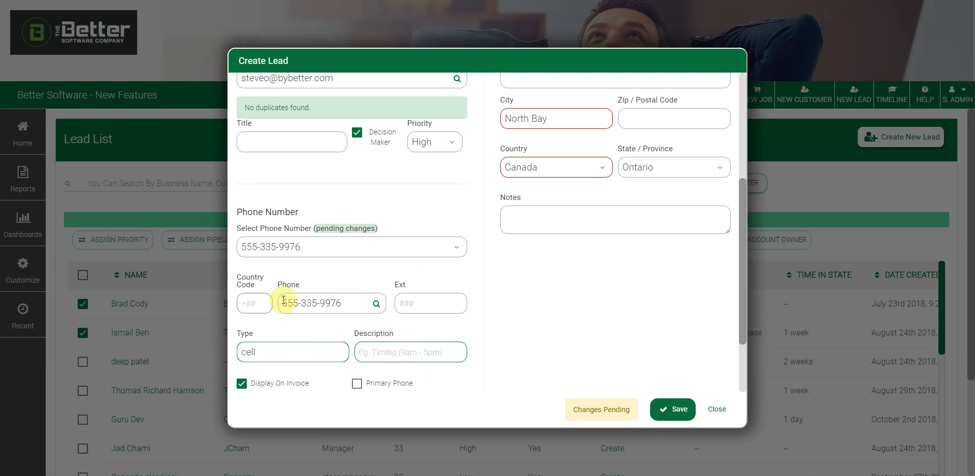
{"action": "scroll", "coordinate": [481, 304], "scroll_direction": "down", "scroll_amount": 2}
{"action": "left_click", "coordinate": [411, 259]}
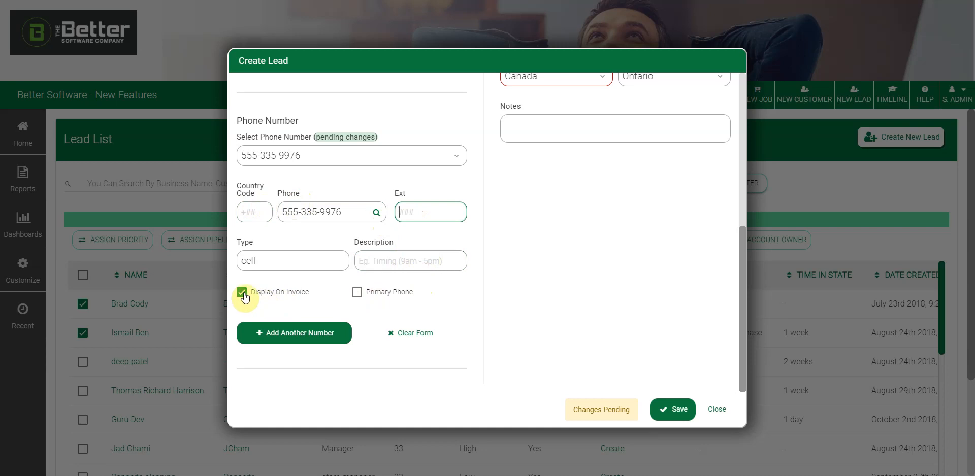
- Make the cell number the primary phone, store it, and reselect it from the saved numbers
{"action": "left_click", "coordinate": [358, 295]}
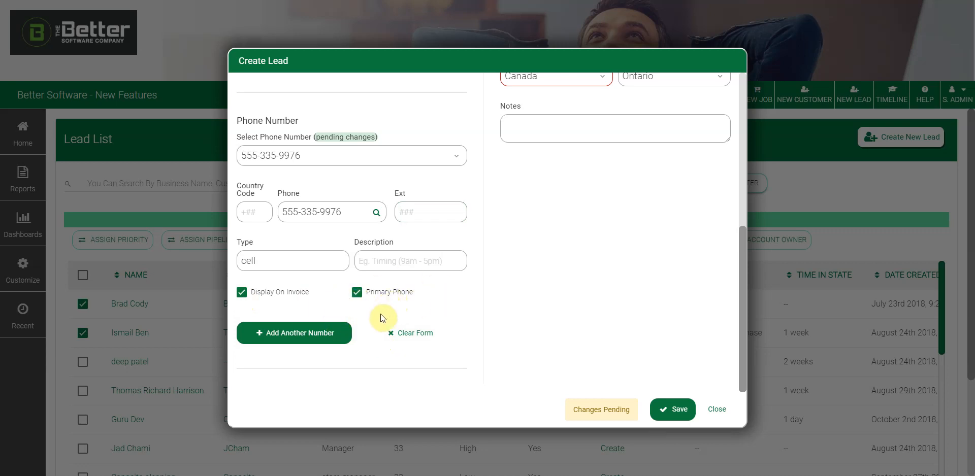
{"action": "left_click", "coordinate": [320, 340]}
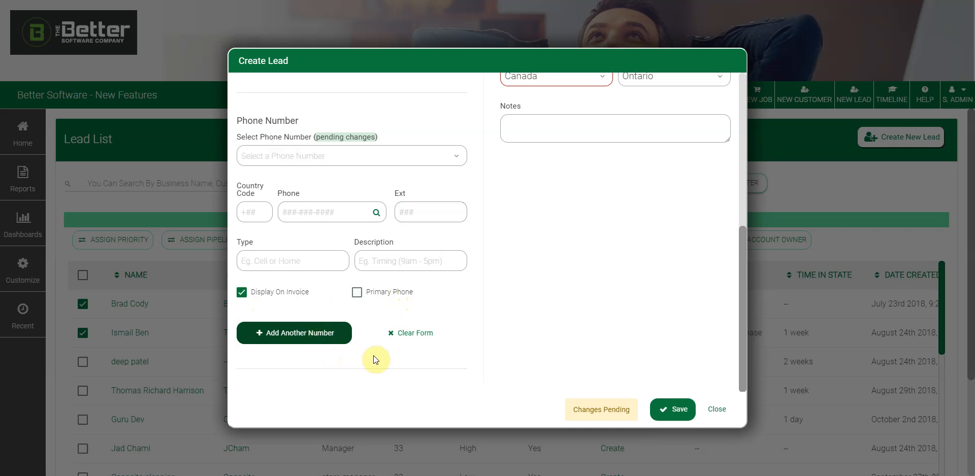
{"action": "left_click", "coordinate": [388, 159]}
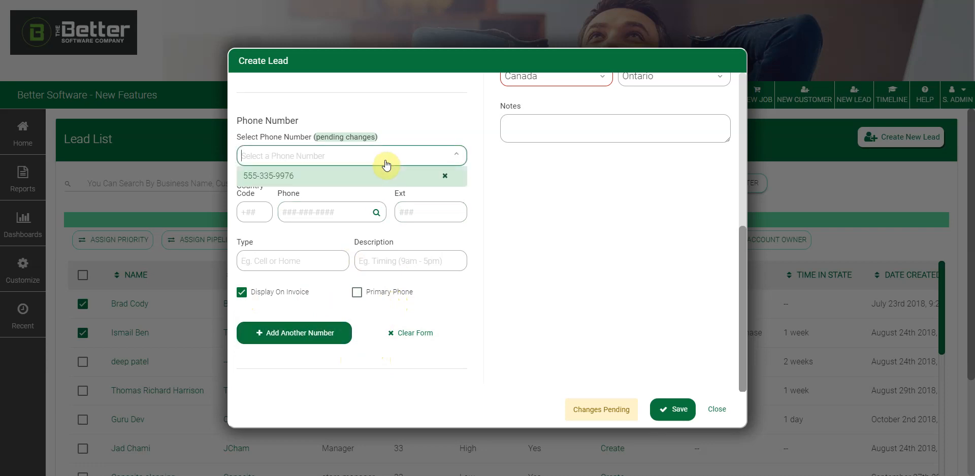
{"action": "left_click", "coordinate": [306, 182]}
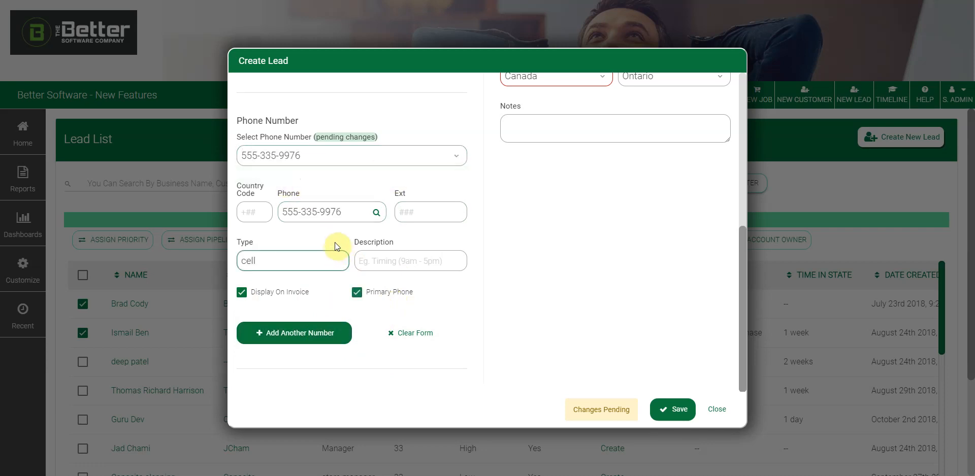
{"action": "left_click", "coordinate": [398, 156]}
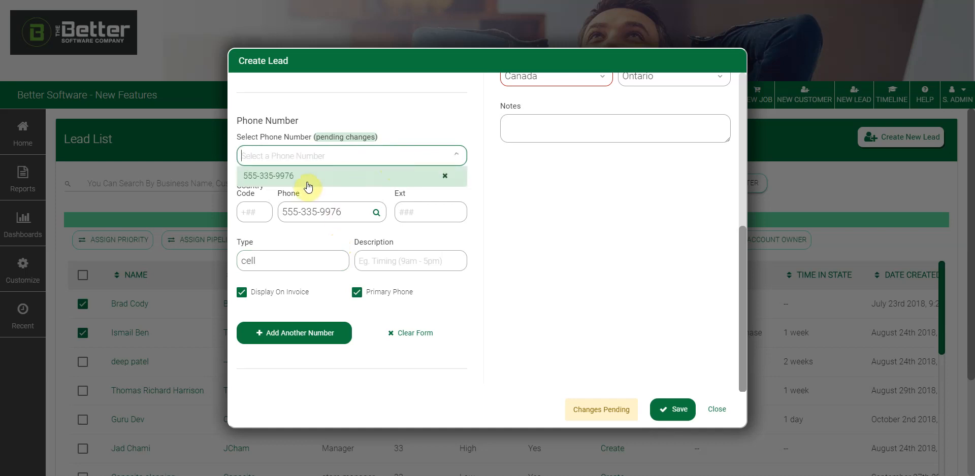
{"action": "left_click", "coordinate": [308, 185]}
{"action": "left_click", "coordinate": [360, 156]}
{"action": "left_click", "coordinate": [309, 180]}
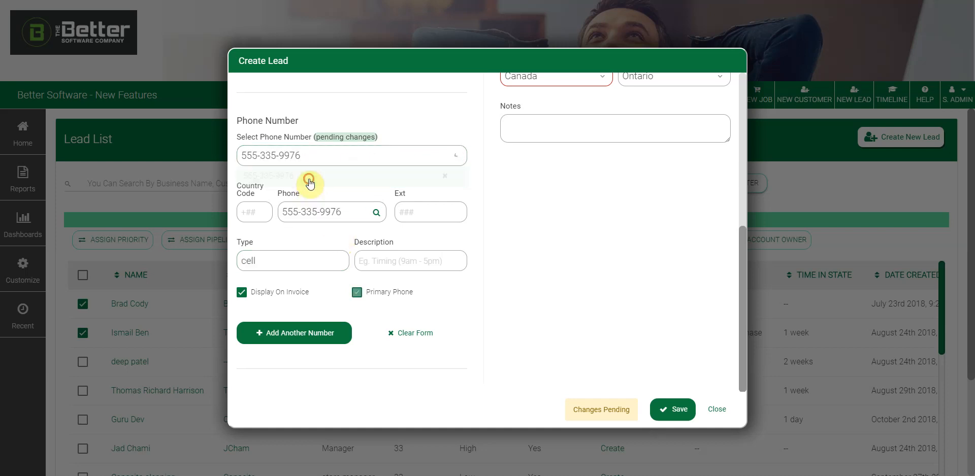
{"action": "left_click", "coordinate": [261, 214]}
{"action": "left_click", "coordinate": [355, 204]}
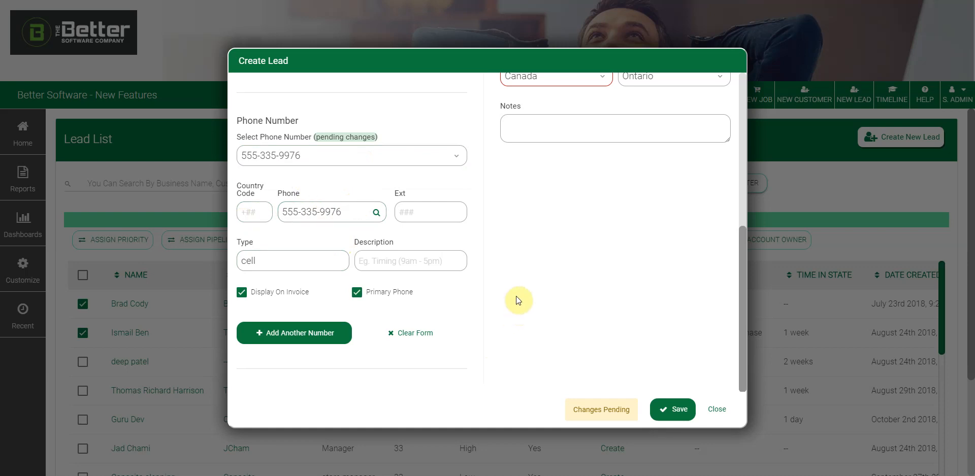
{"action": "scroll", "coordinate": [519, 313], "scroll_direction": "up", "scroll_amount": 6}
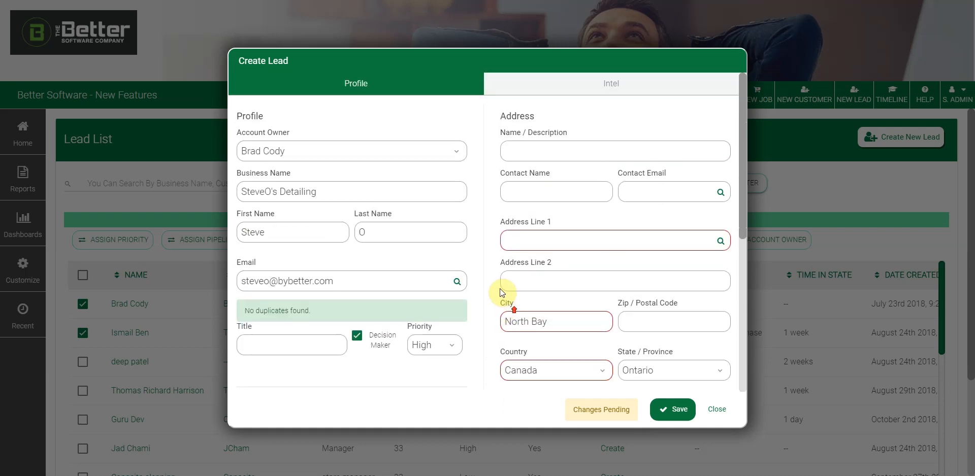
- Enter '123 main st ottawa' in Address Line 1 and pick the 123 Main St, Ottawa suggestion to fill city and postal code
{"action": "left_click", "coordinate": [549, 152]}
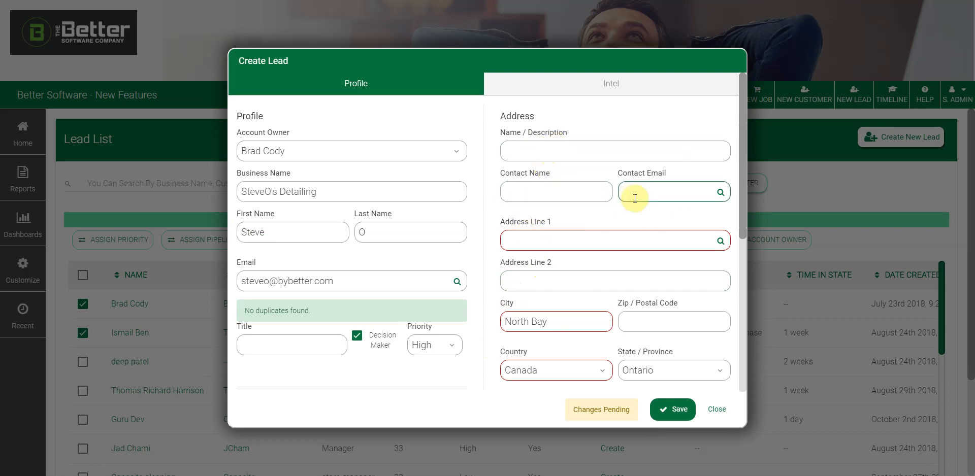
{"action": "scroll", "coordinate": [628, 264], "scroll_direction": "down", "scroll_amount": 1}
{"action": "scroll", "coordinate": [619, 265], "scroll_direction": "down", "scroll_amount": 3}
{"action": "left_click", "coordinate": [555, 140]}
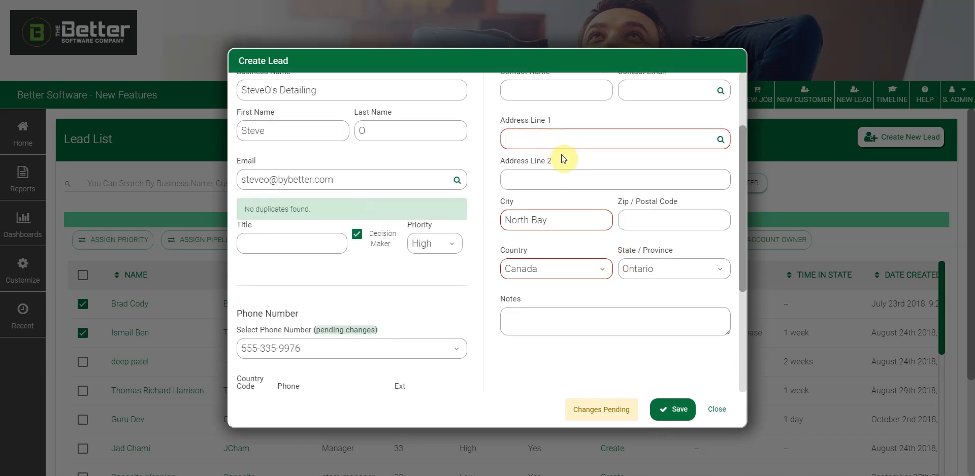
{"action": "type", "text": "123"}
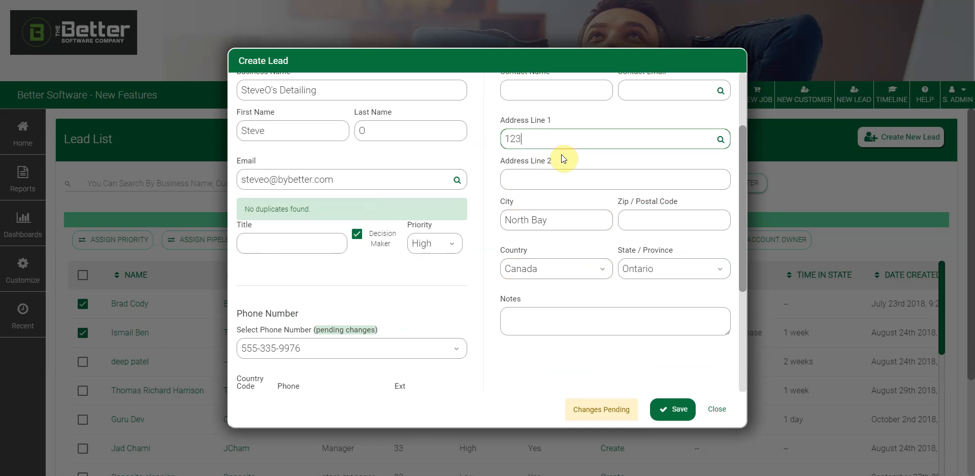
{"action": "type", "text": " main st o"}
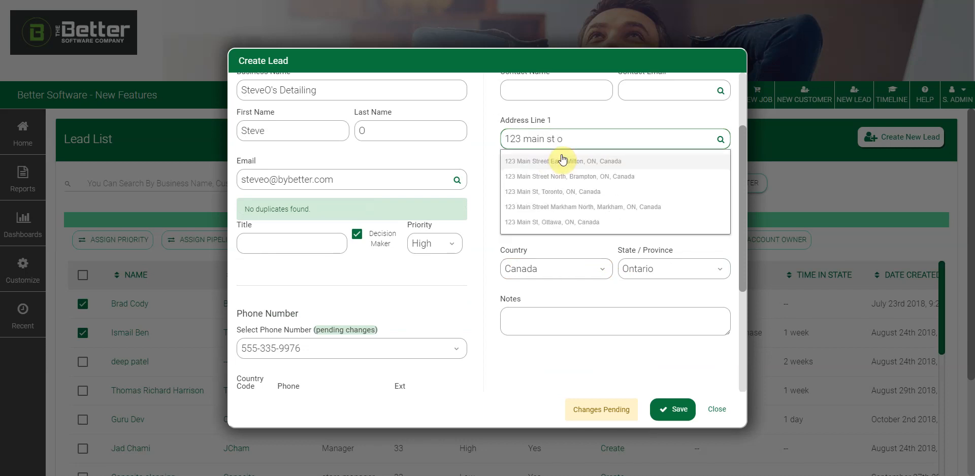
{"action": "type", "text": "ttawa"}
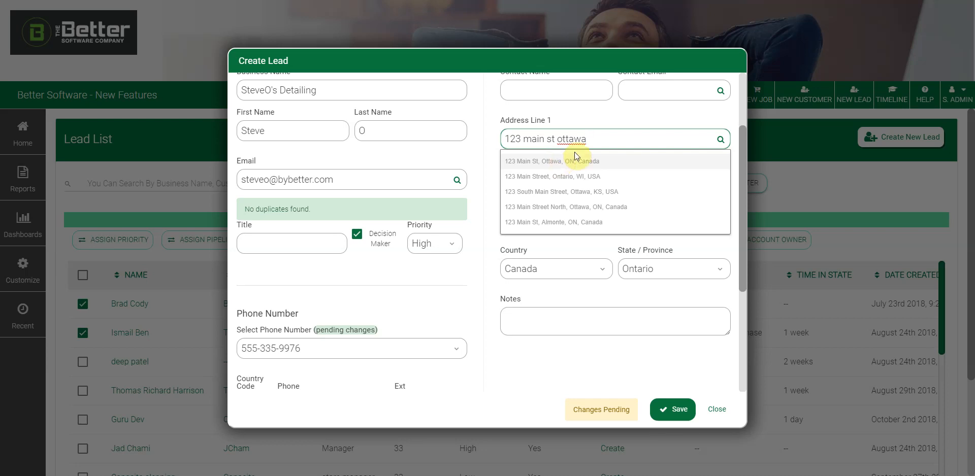
{"action": "left_click", "coordinate": [554, 141]}
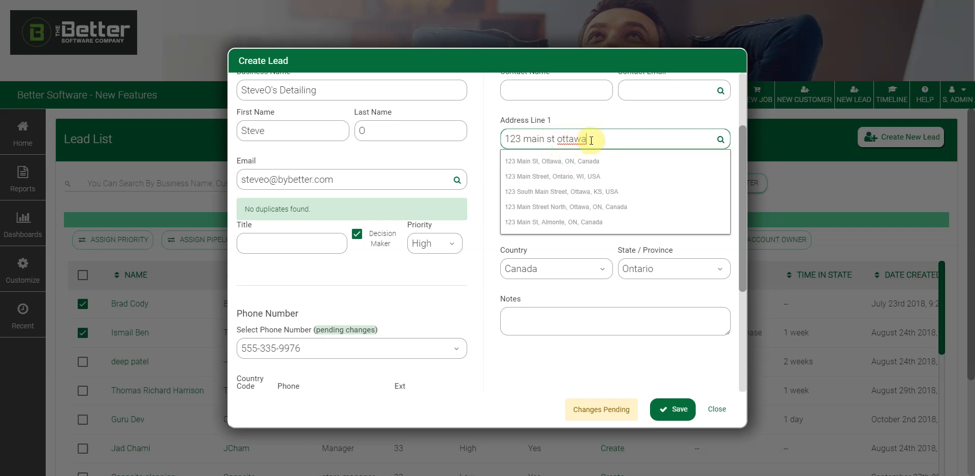
{"action": "left_click", "coordinate": [563, 207]}
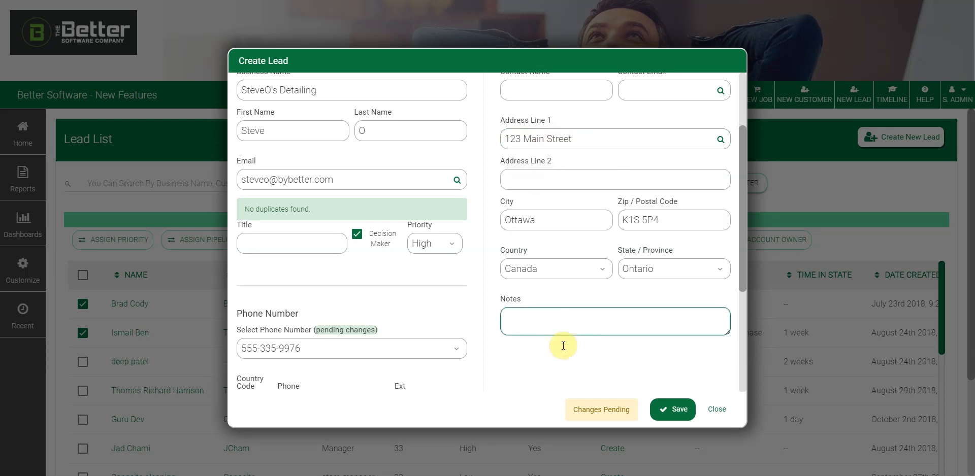
{"action": "left_click", "coordinate": [549, 314]}
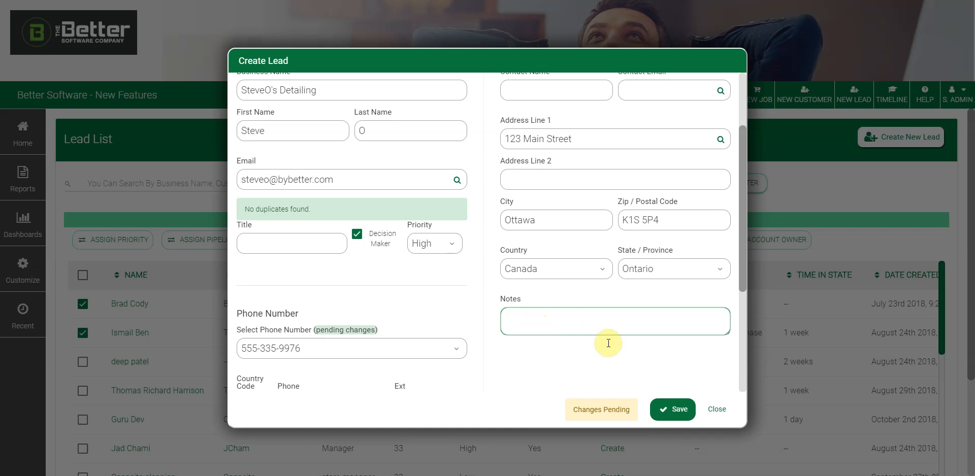
{"action": "scroll", "coordinate": [665, 370], "scroll_direction": "up", "scroll_amount": 2}
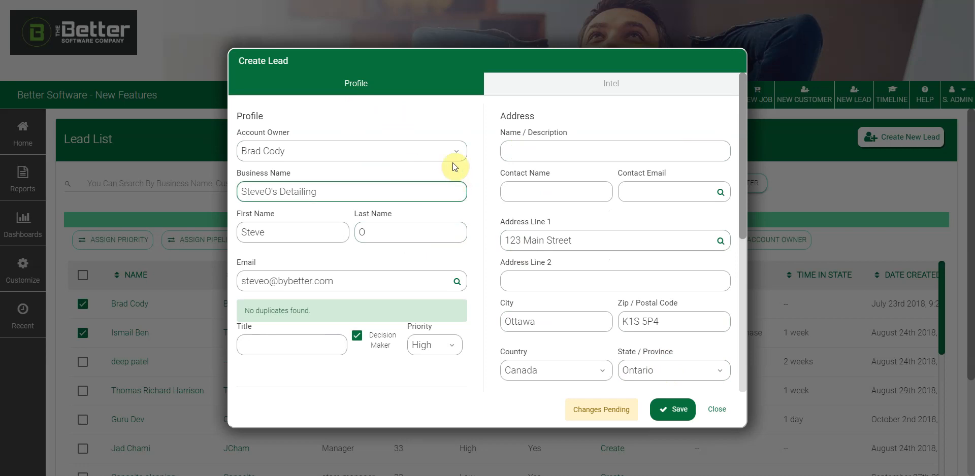
- Show the Intel section and check the Campaign lead source, Biography and Intel Group 1 fields, leaving them empty
{"action": "left_click", "coordinate": [584, 82]}
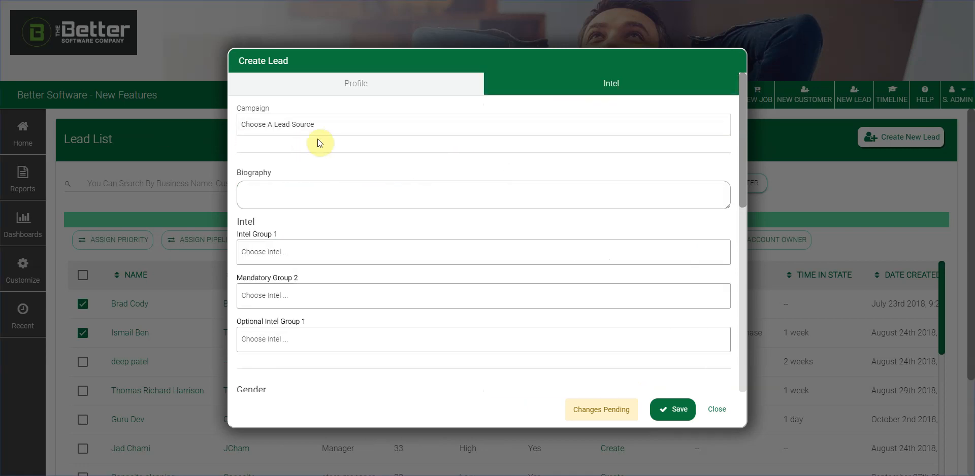
{"action": "left_click", "coordinate": [360, 131]}
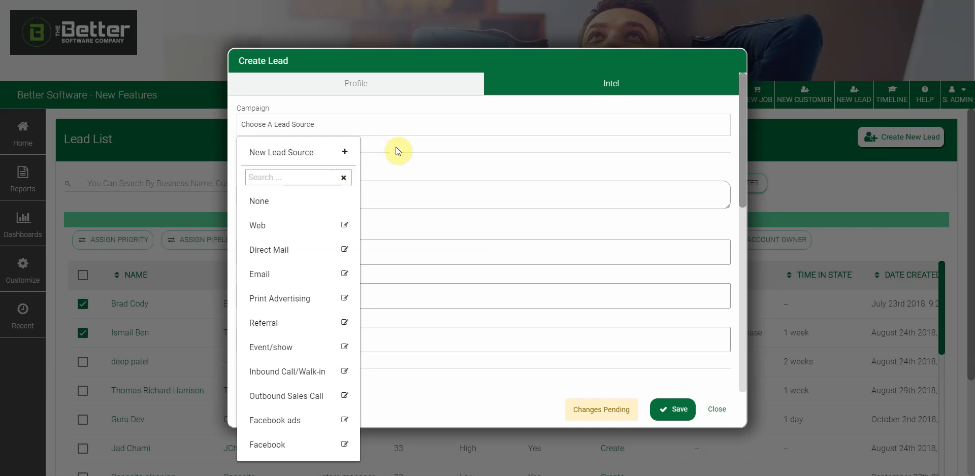
{"action": "left_click", "coordinate": [410, 133]}
{"action": "left_click", "coordinate": [294, 193]}
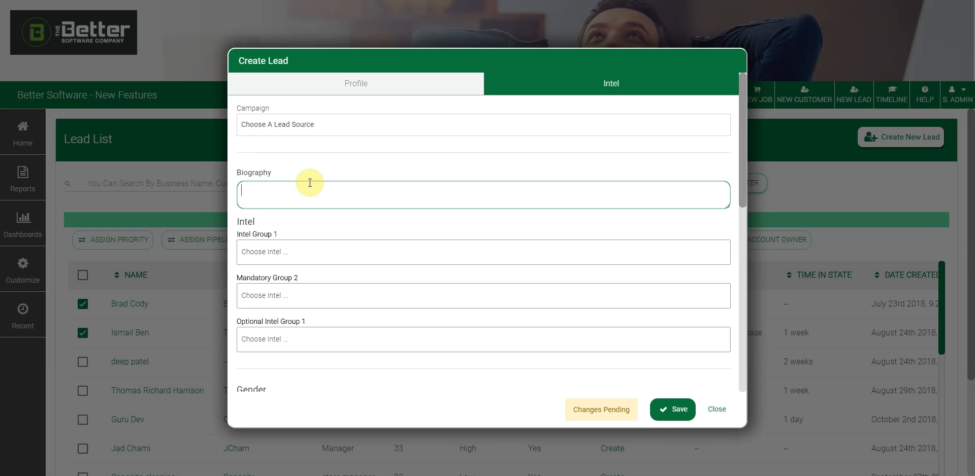
{"action": "left_click", "coordinate": [300, 251]}
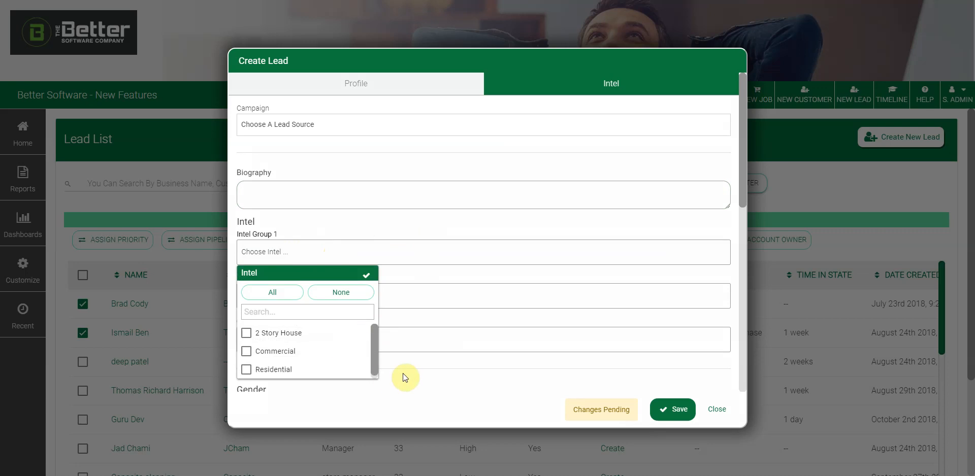
{"action": "left_click", "coordinate": [418, 383]}
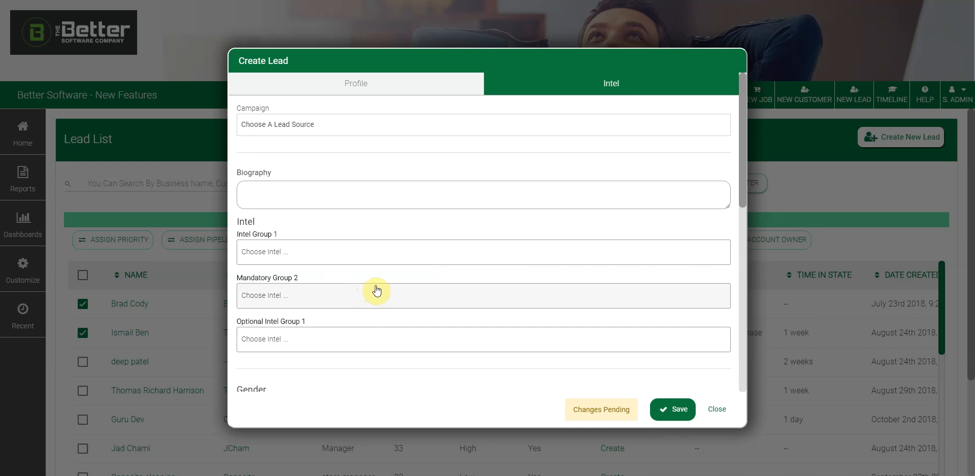
{"action": "scroll", "coordinate": [413, 283], "scroll_direction": "down", "scroll_amount": 2}
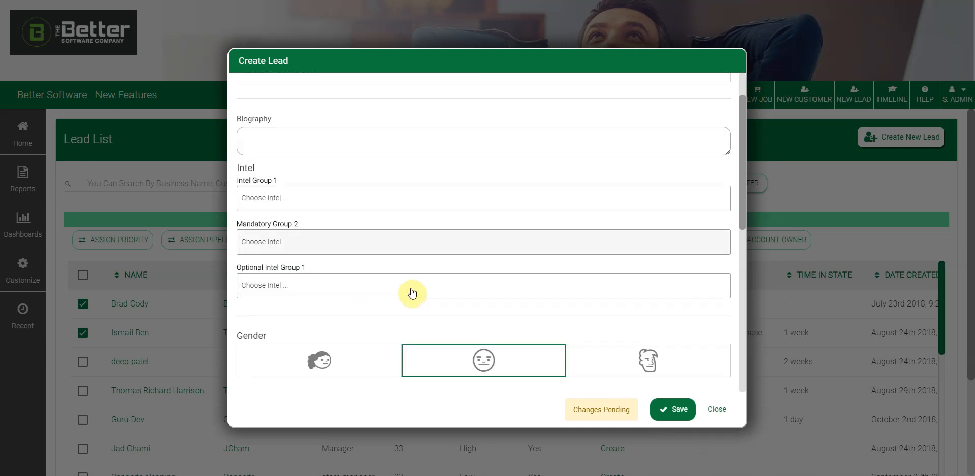
{"action": "scroll", "coordinate": [450, 270], "scroll_direction": "down", "scroll_amount": 1}
{"action": "scroll", "coordinate": [452, 303], "scroll_direction": "down", "scroll_amount": 1}
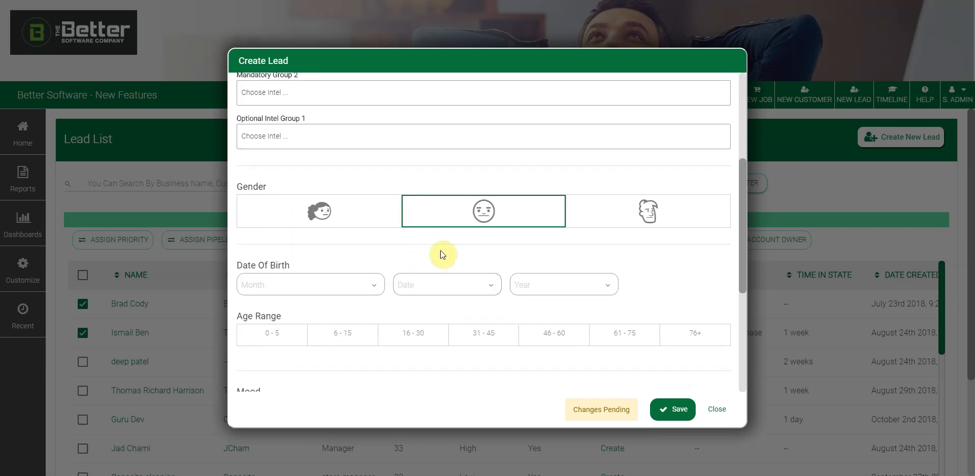
{"action": "scroll", "coordinate": [446, 250], "scroll_direction": "down", "scroll_amount": 1}
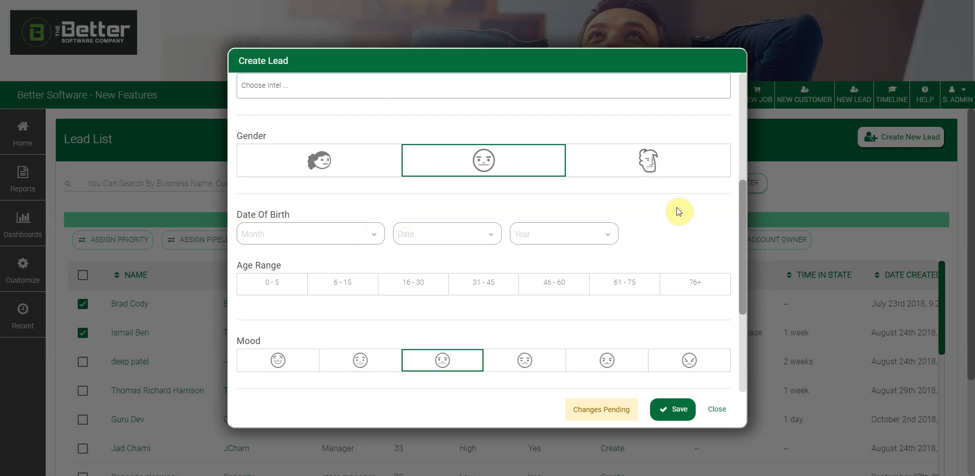
{"action": "scroll", "coordinate": [677, 213], "scroll_direction": "down", "scroll_amount": 3}
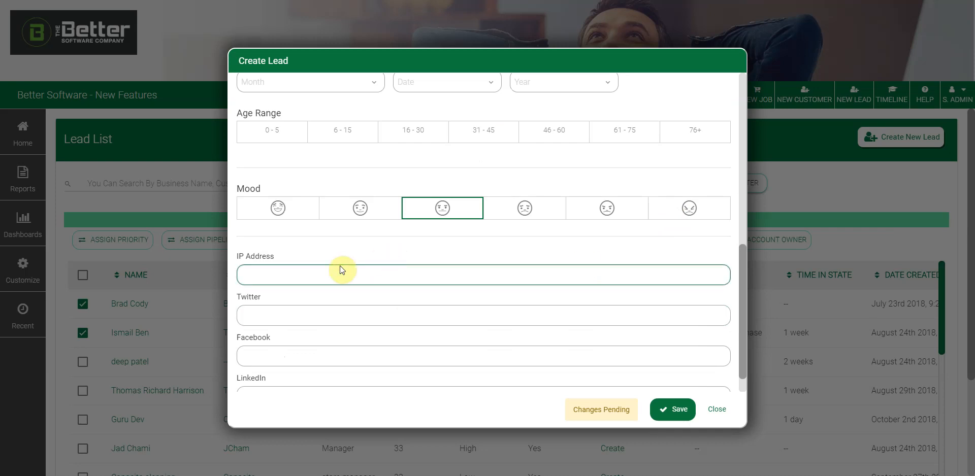
{"action": "scroll", "coordinate": [342, 275], "scroll_direction": "down", "scroll_amount": 1}
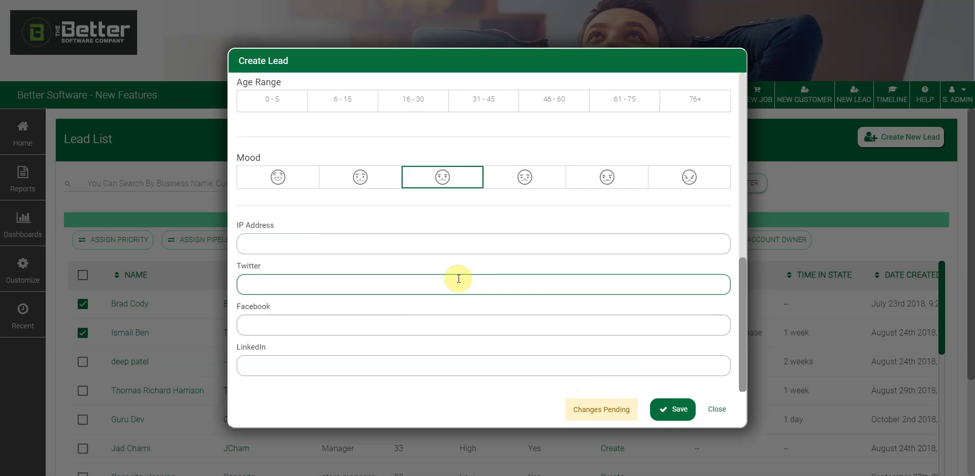
- Switch the Create Lead form back to the lead's Profile details
{"action": "left_click", "coordinate": [490, 192]}
{"action": "left_click", "coordinate": [413, 86]}
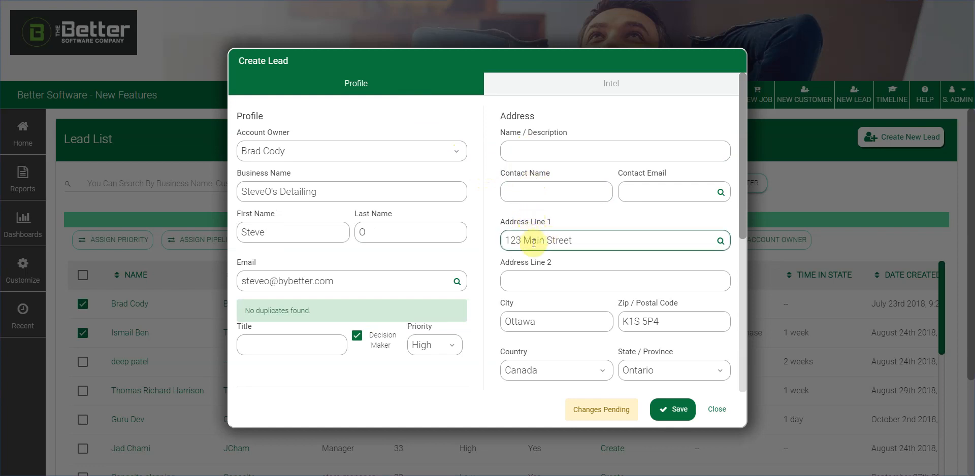
{"action": "left_click", "coordinate": [536, 281]}
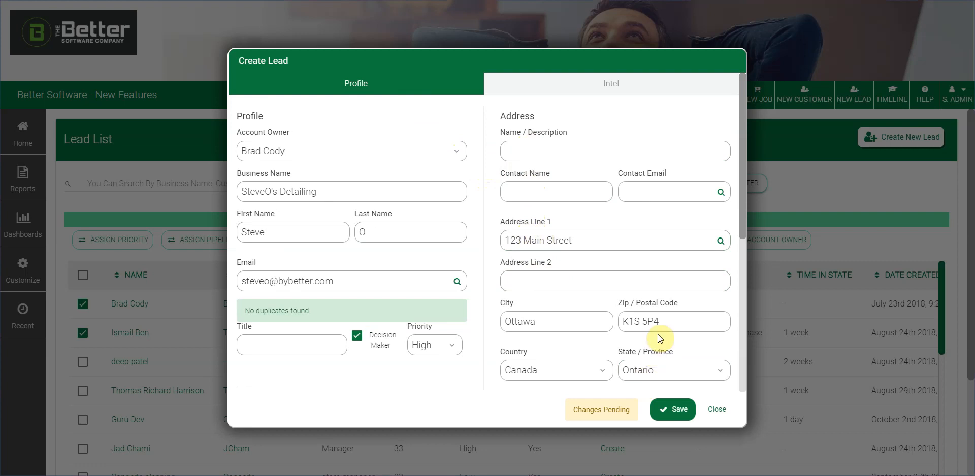
- Save the SteveO's Detailing lead and close the Create Lead dialog
{"action": "scroll", "coordinate": [655, 335], "scroll_direction": "down", "scroll_amount": 2}
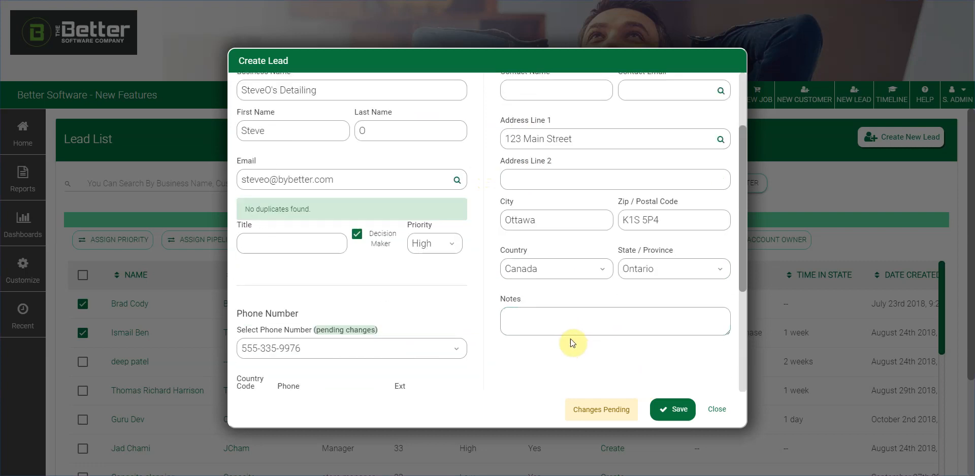
{"action": "left_click", "coordinate": [672, 411]}
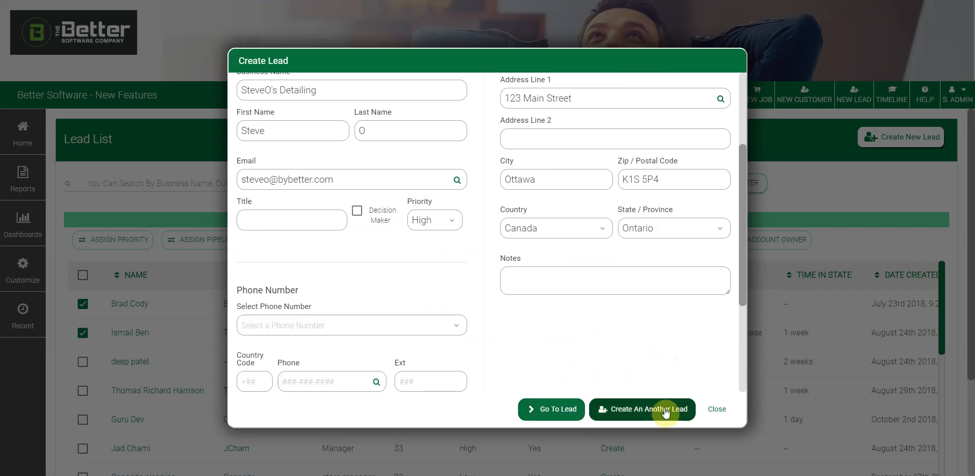
{"action": "left_click", "coordinate": [725, 411]}
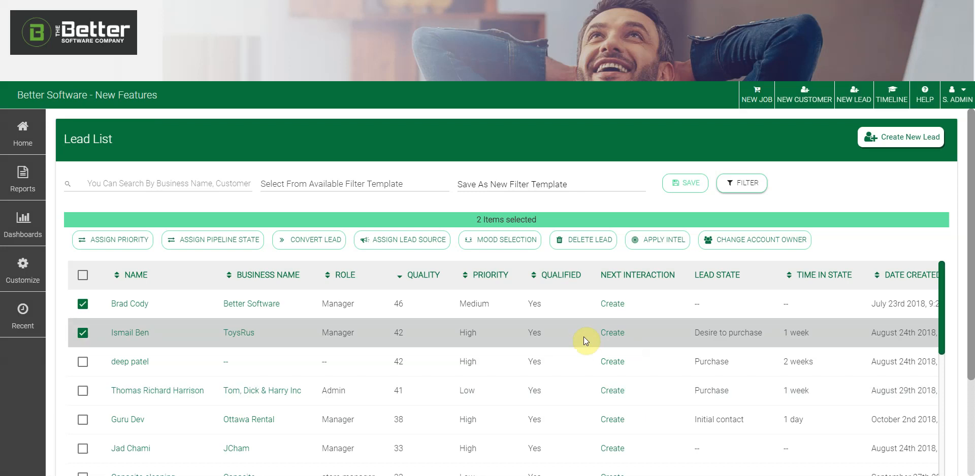